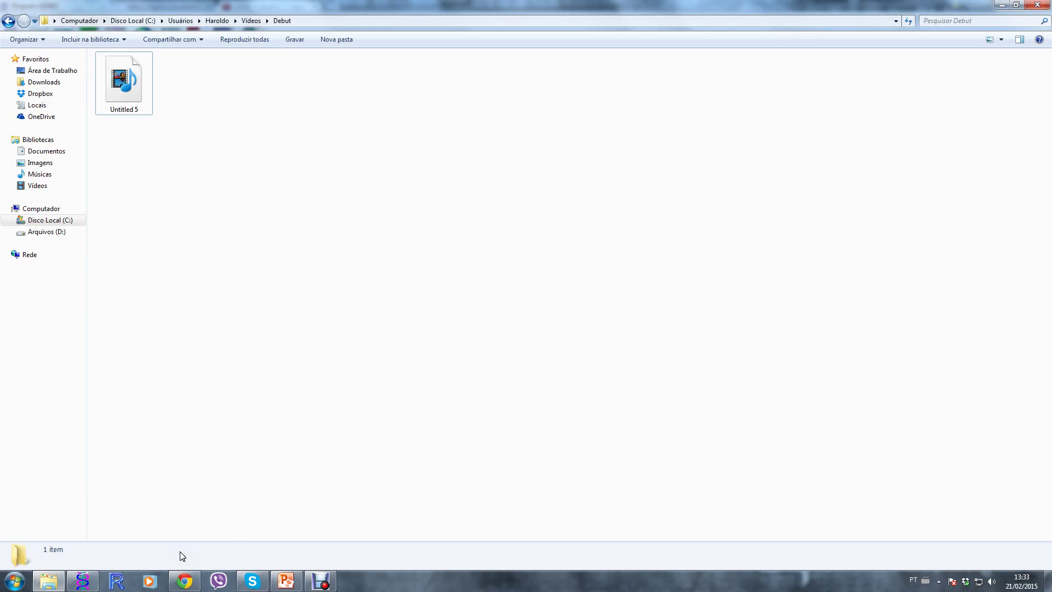
Switch to Chrome and look over the page of the GENES Tutorial n° 5 (english) video
left_click(180, 580)
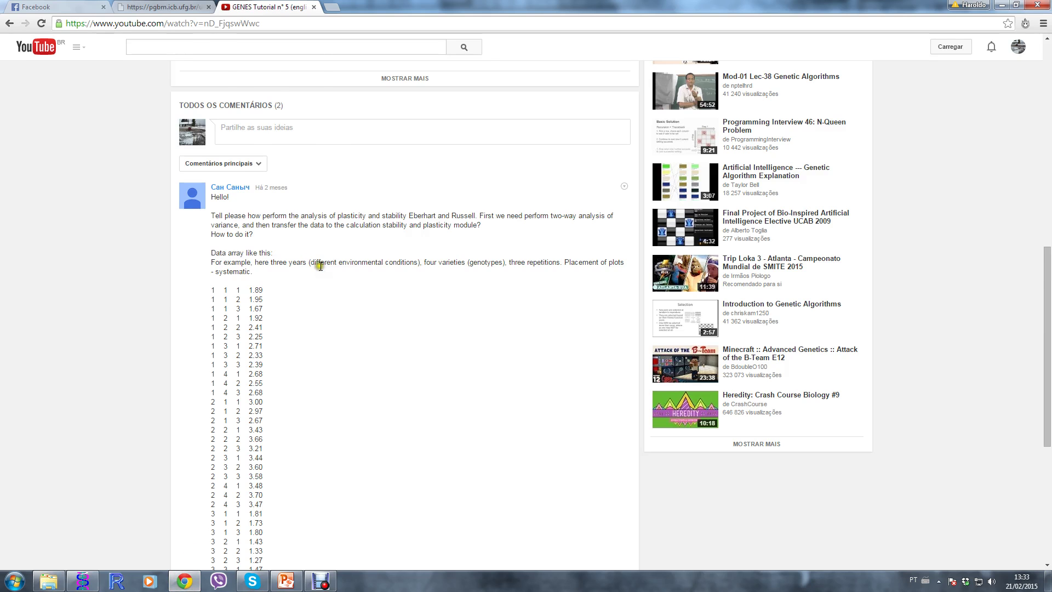
scroll(323, 268, "up", 4)
scroll(341, 288, "up", 6)
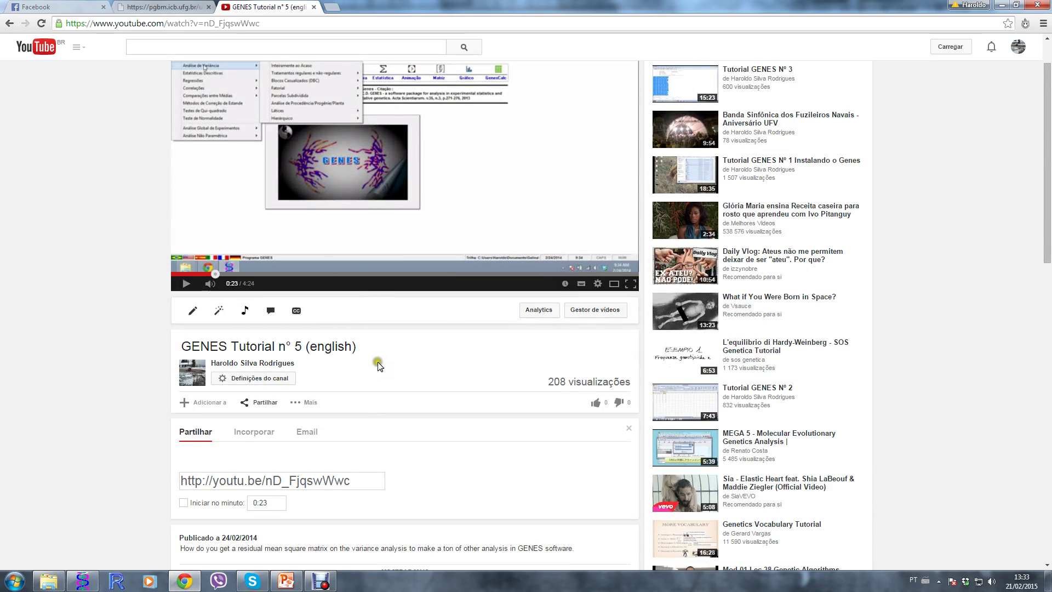
scroll(383, 376, "down", 2)
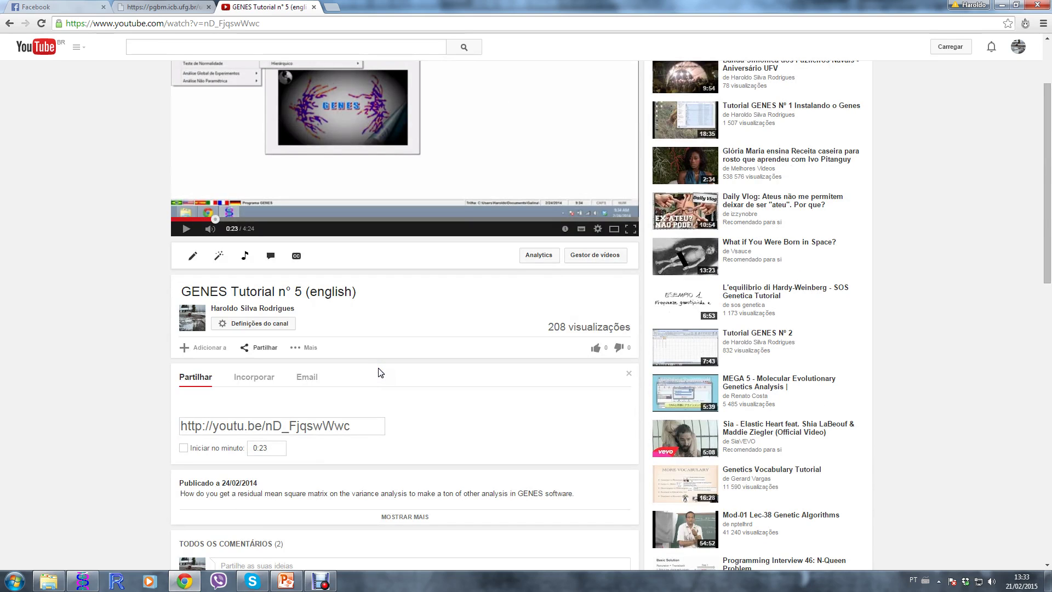
left_click(415, 321)
scroll(204, 359, "up", 2)
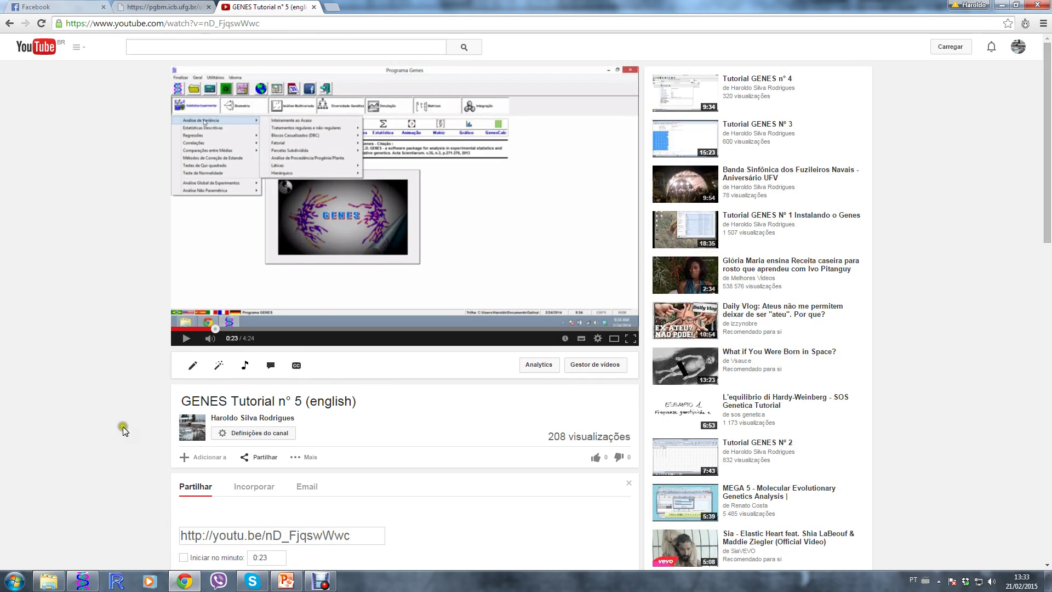
Read the viewer comment asking about Eberhart and Russell plasticity and stability analysis, and select its whole data array
scroll(159, 405, "down", 5)
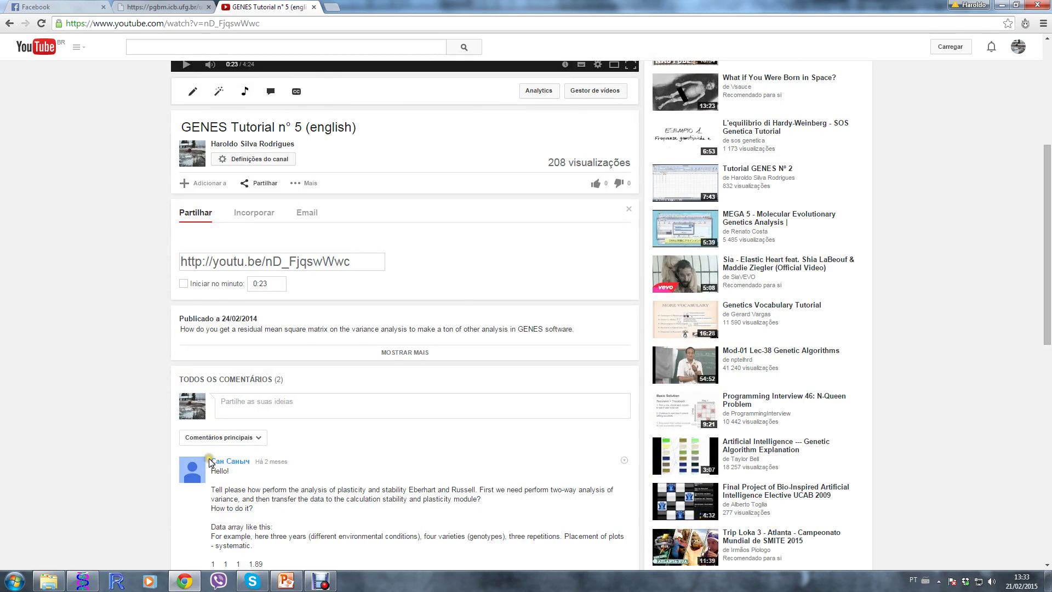
mouse_move(239, 475)
scroll(221, 496, "down", 2)
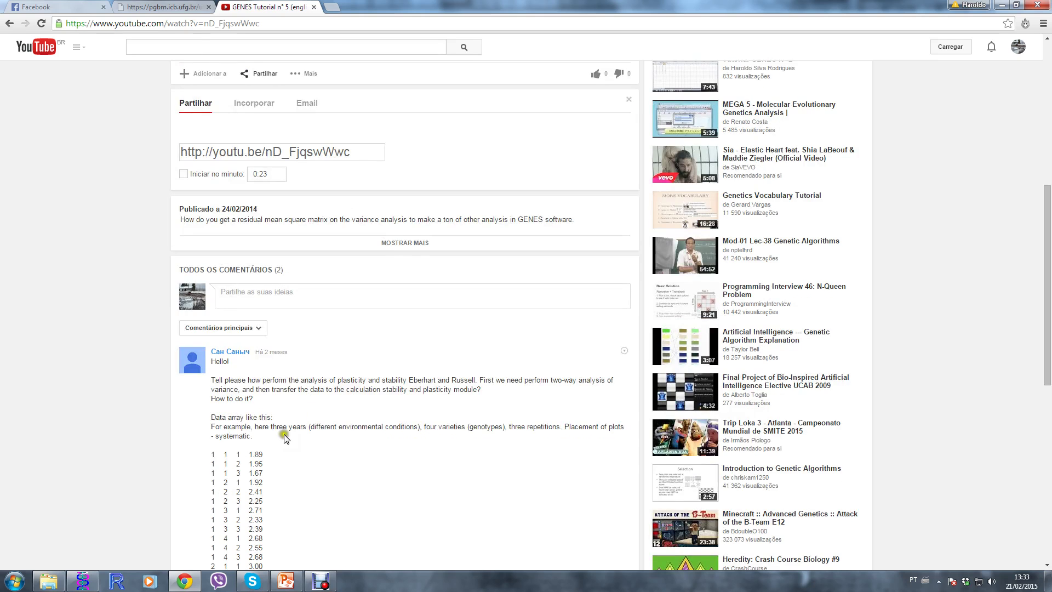
scroll(207, 404, "down", 4)
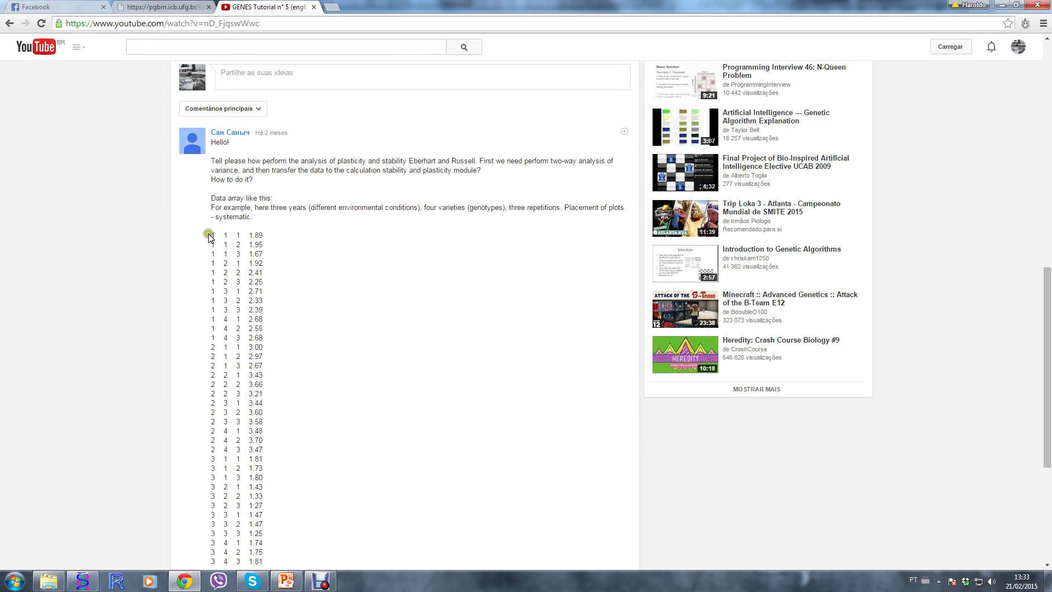
scroll(218, 282, "down", 5)
scroll(263, 328, "up", 4)
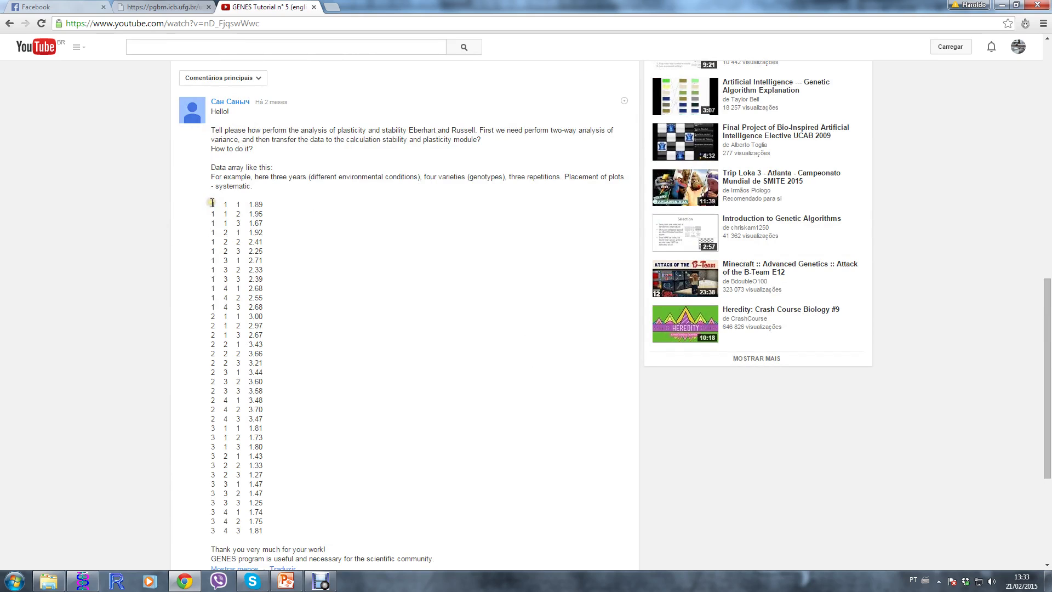
left_click_drag(212, 203, 287, 531)
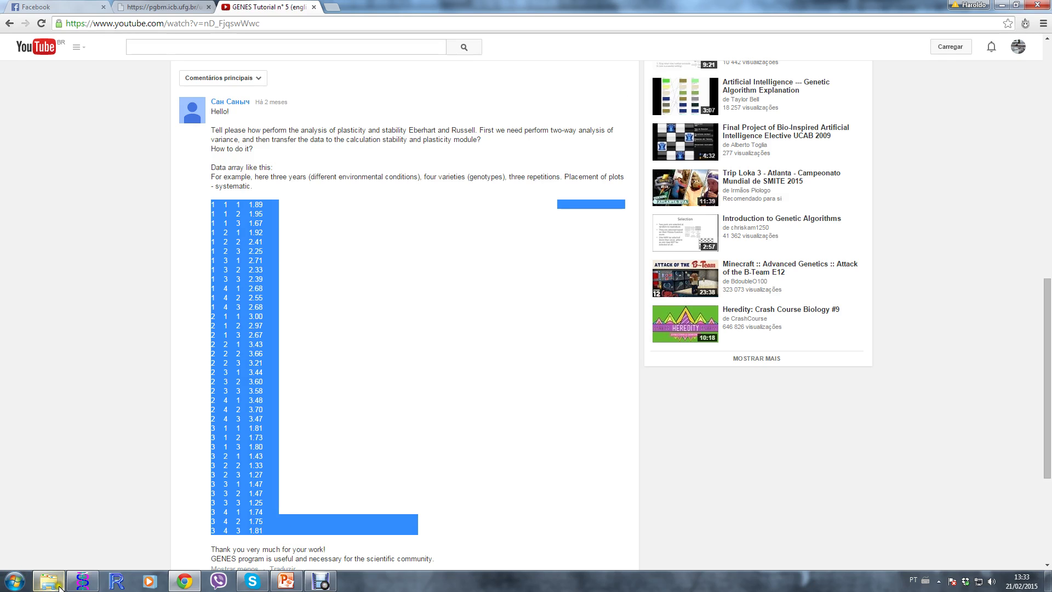
Switch to Windows Explorer and open the data text file from the CaH CaHbL4 folder in Documents, maximizing its window
left_click(49, 581)
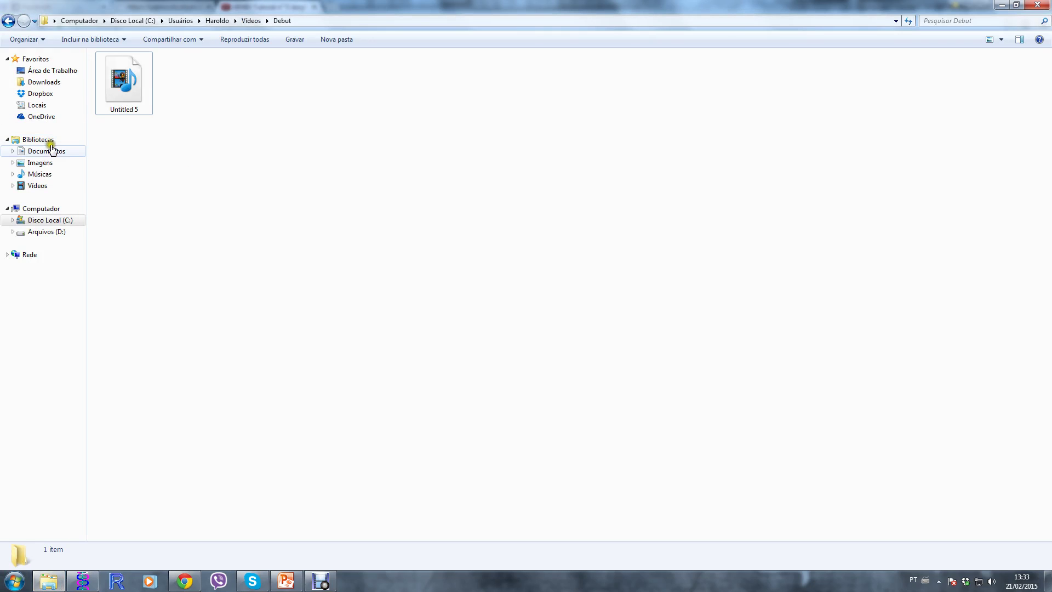
left_click(55, 93)
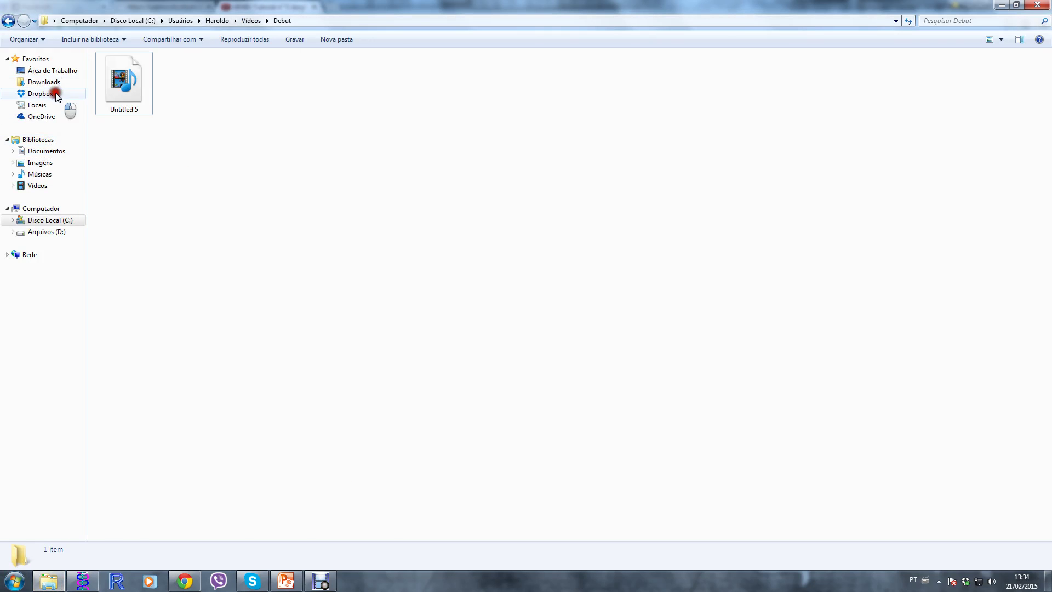
left_click(47, 150)
double_click(125, 156)
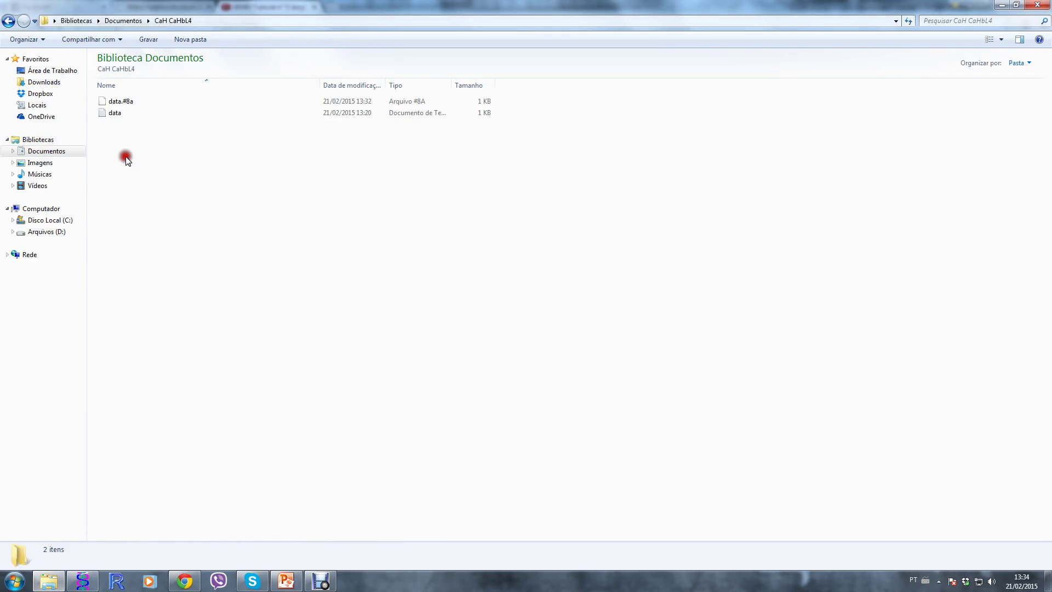
double_click(130, 113)
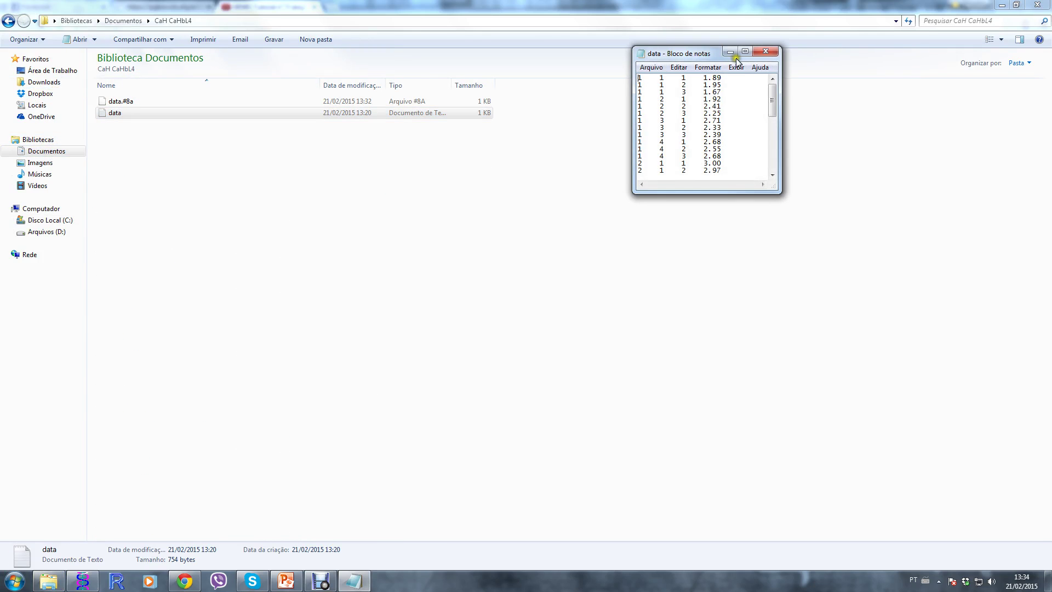
left_click(744, 51)
Examine the four columns of the data file, pointing out each column's value in the second row, and close the file
left_click(107, 282)
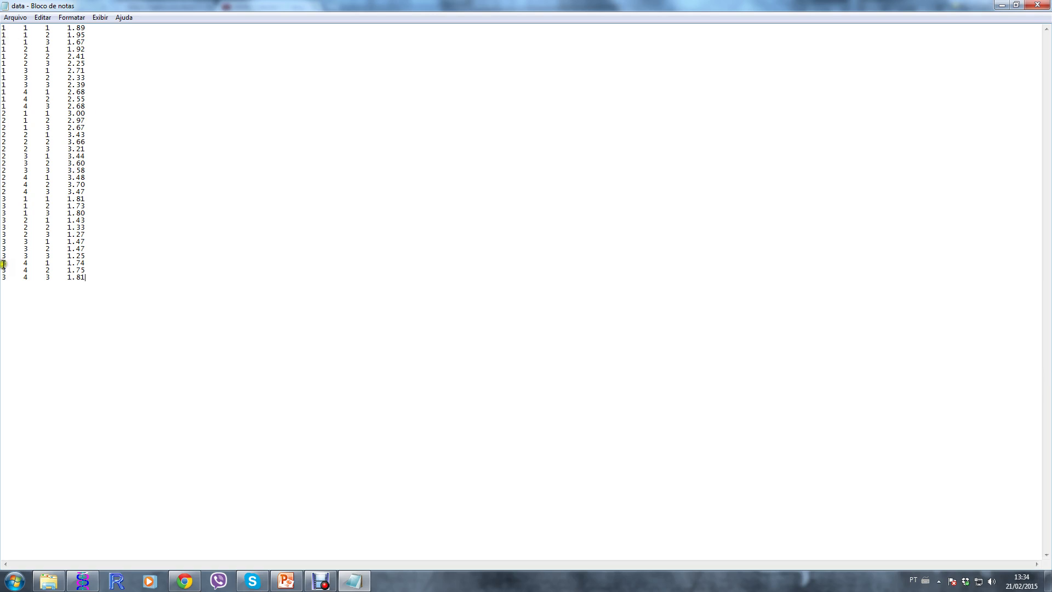
left_click_drag(33, 35, 25, 39)
left_click(27, 34)
left_click(47, 35)
left_click_drag(47, 35, 63, 34)
left_click_drag(67, 34, 86, 34)
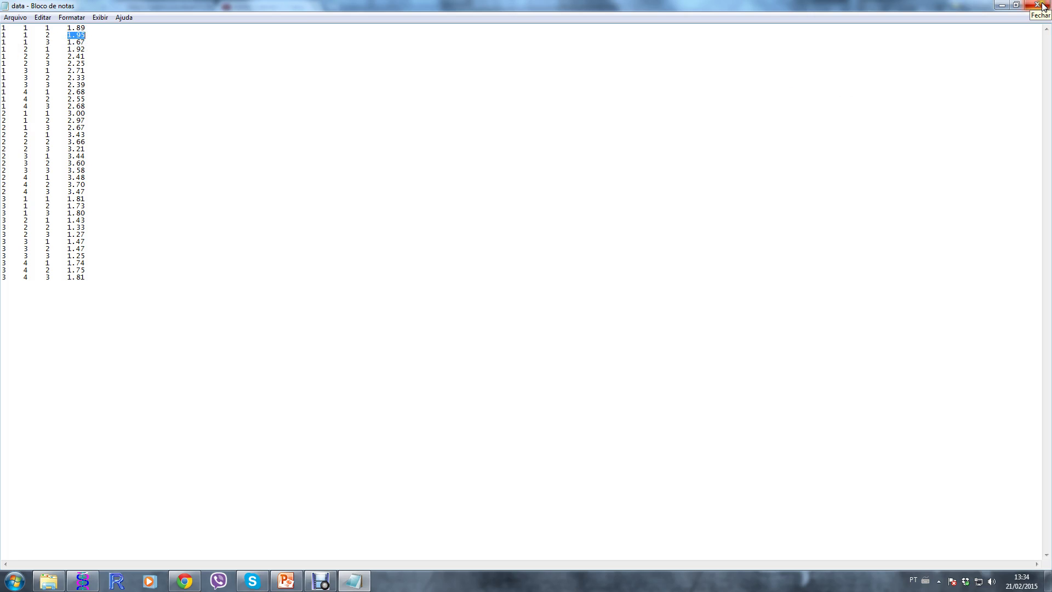
left_click_drag(342, 318, 166, 324)
key("ctrl+a")
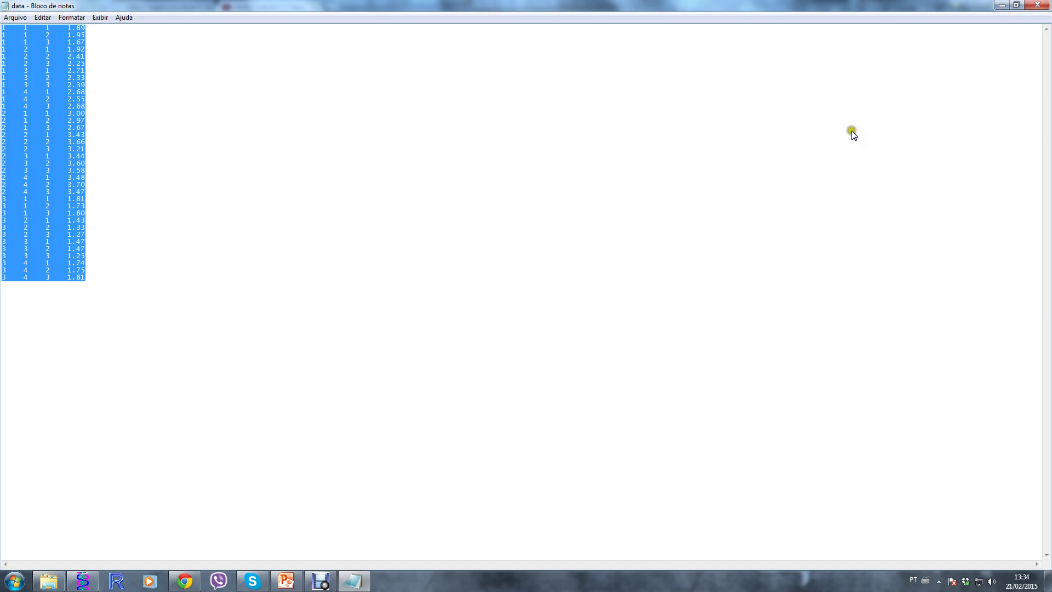
left_click(508, 364)
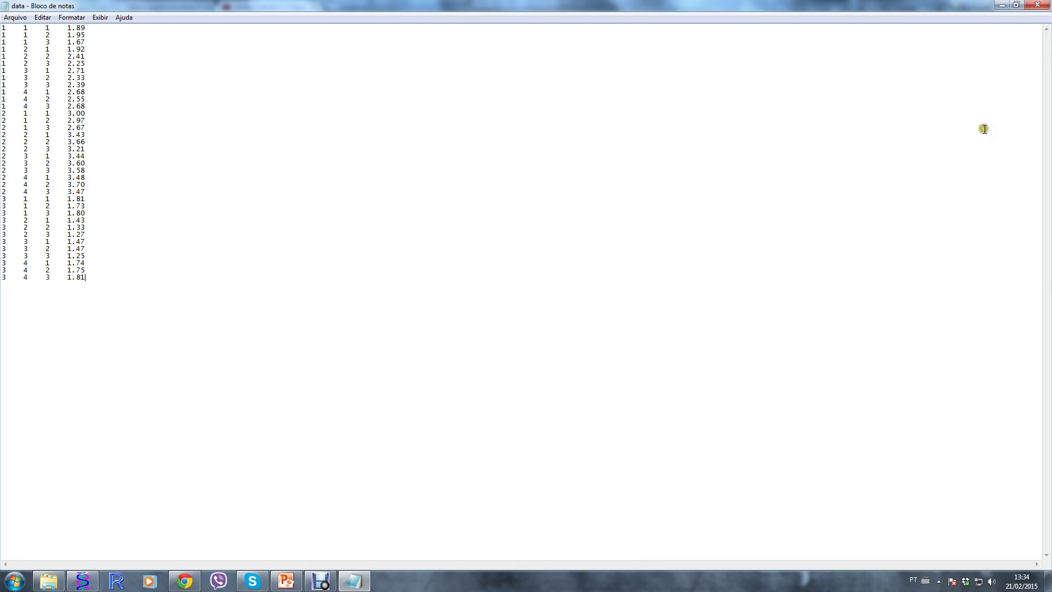
left_click(1048, 6)
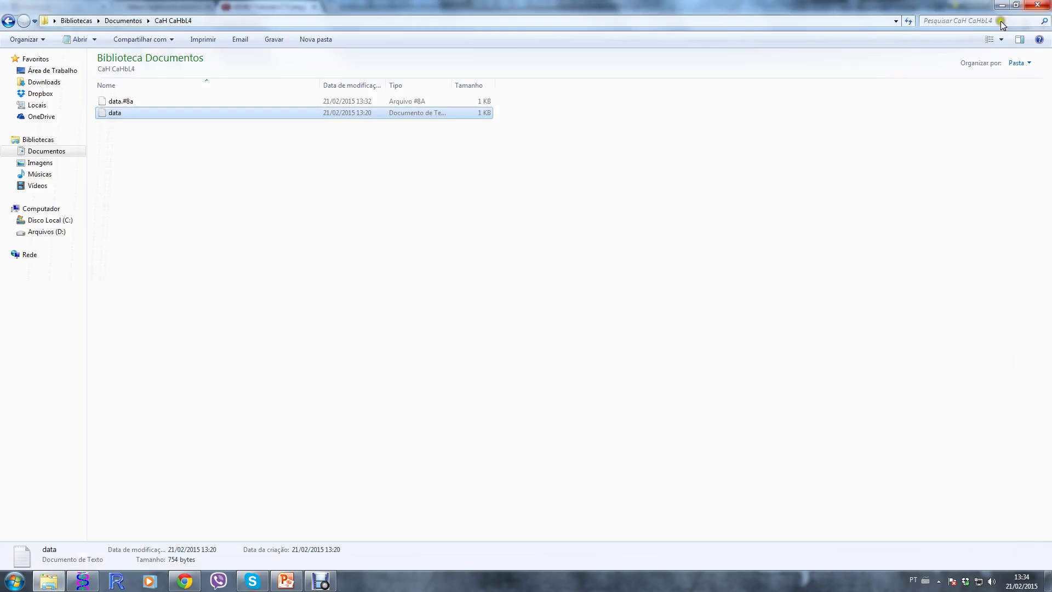
Check the data.#8a file beside the data text file in the CaH CaHbL4 folder
left_click(188, 392)
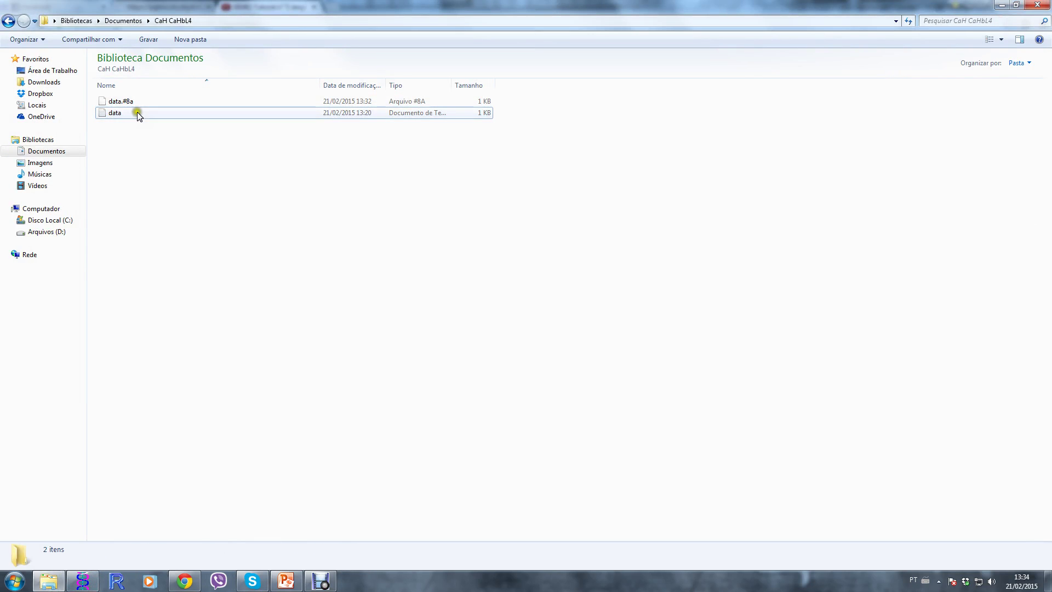
left_click(121, 104)
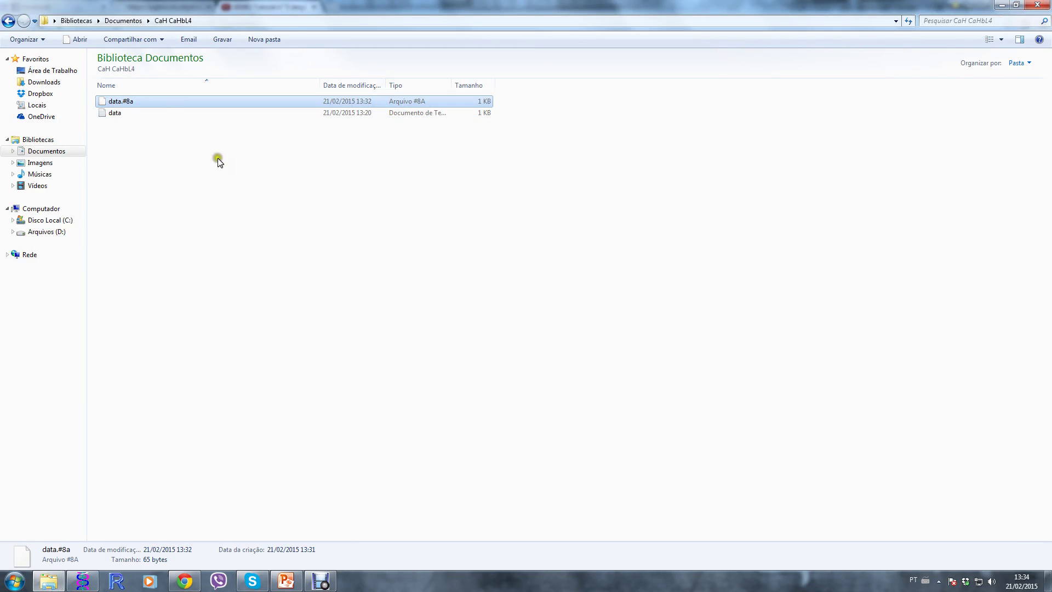
left_click(185, 147)
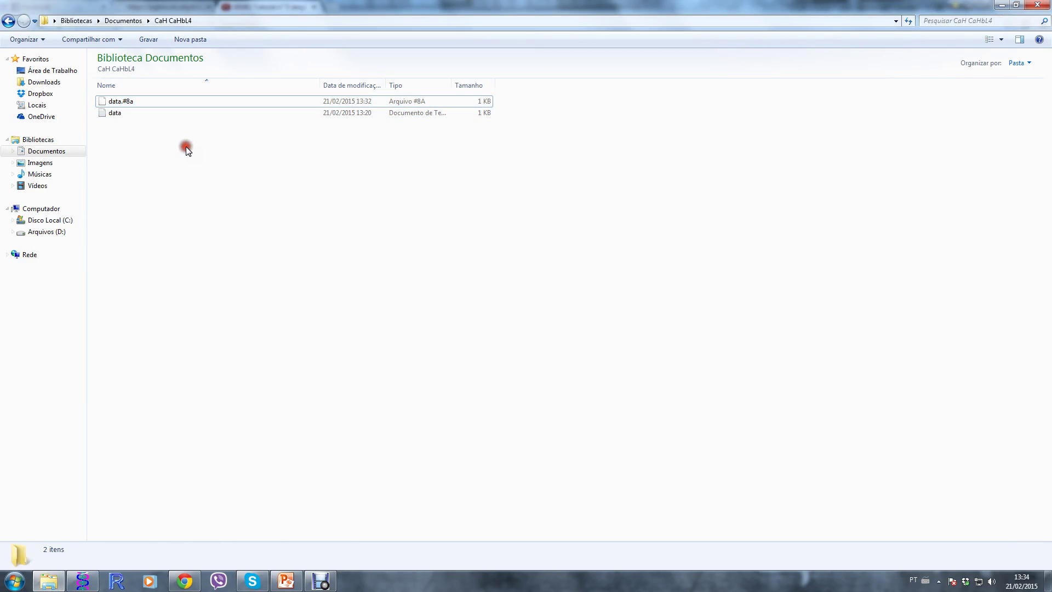
Switch to GENES and set the data path to the CaH CaHbL4 folder inside the user's Documents folder
left_click(87, 583)
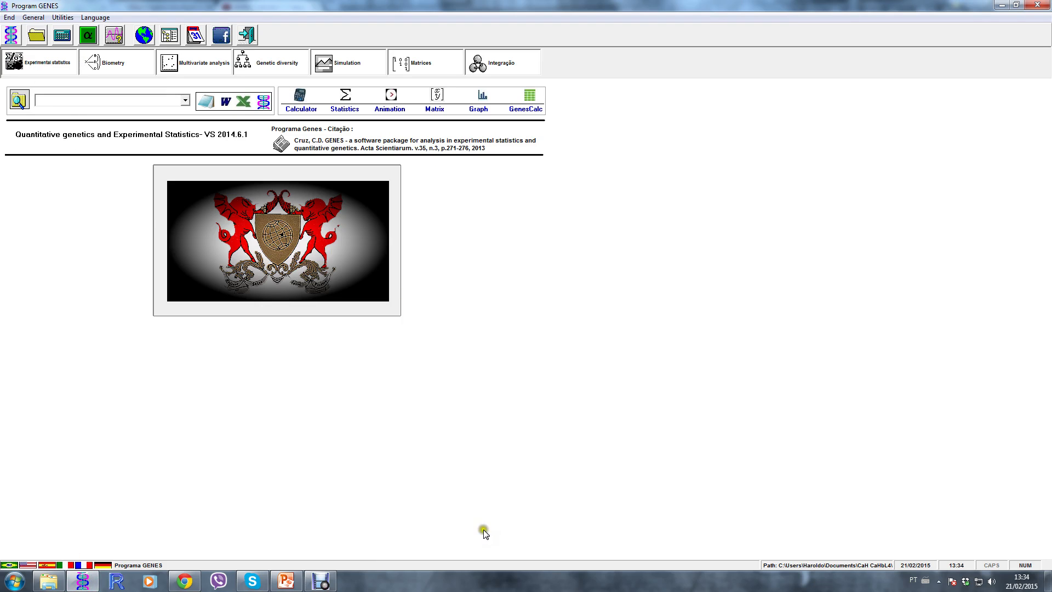
left_click(793, 567)
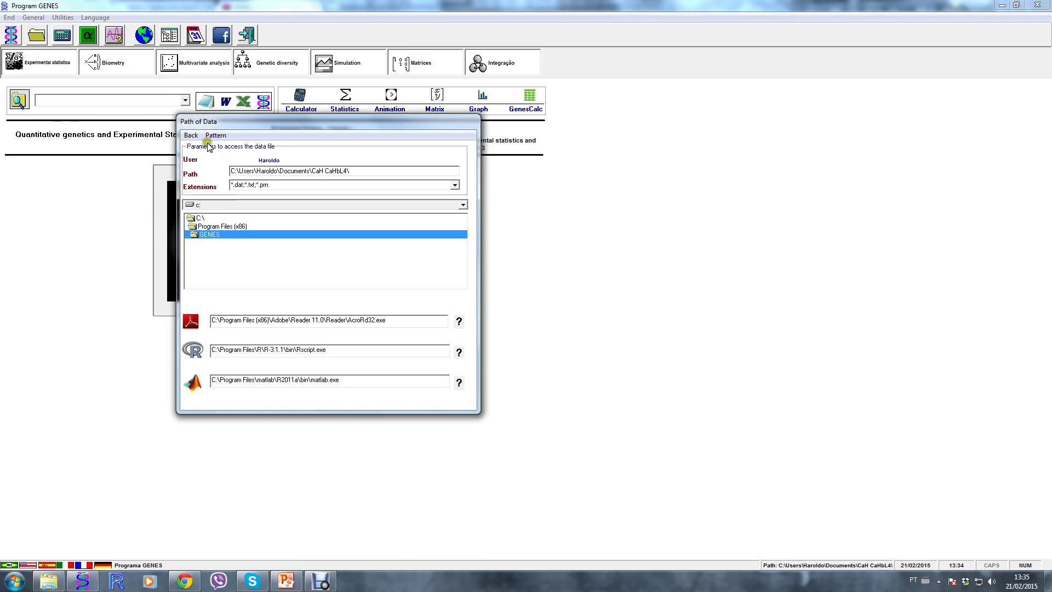
double_click(202, 219)
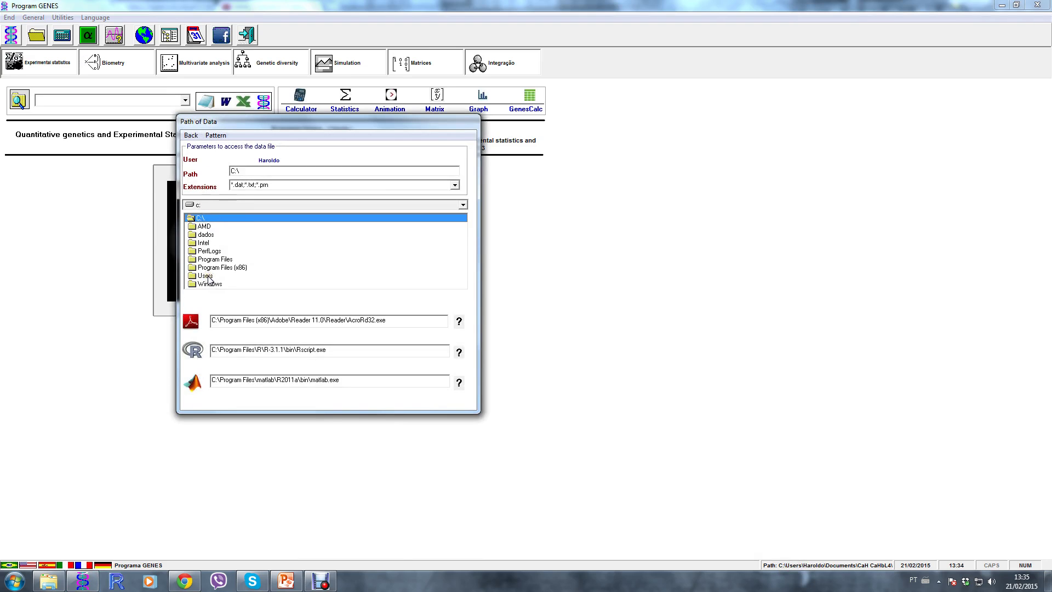
double_click(210, 275)
double_click(211, 236)
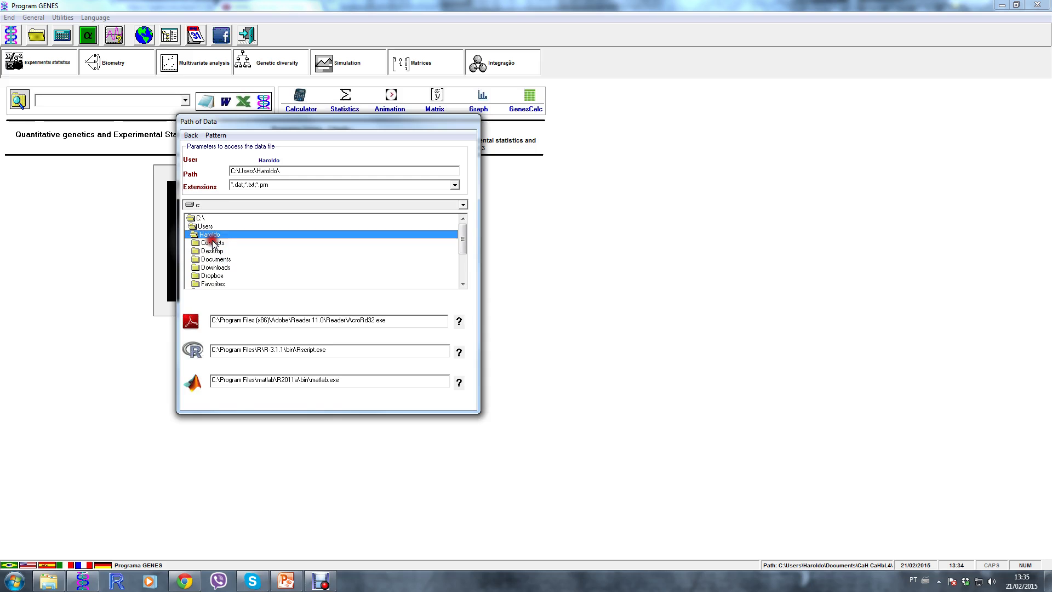
double_click(215, 259)
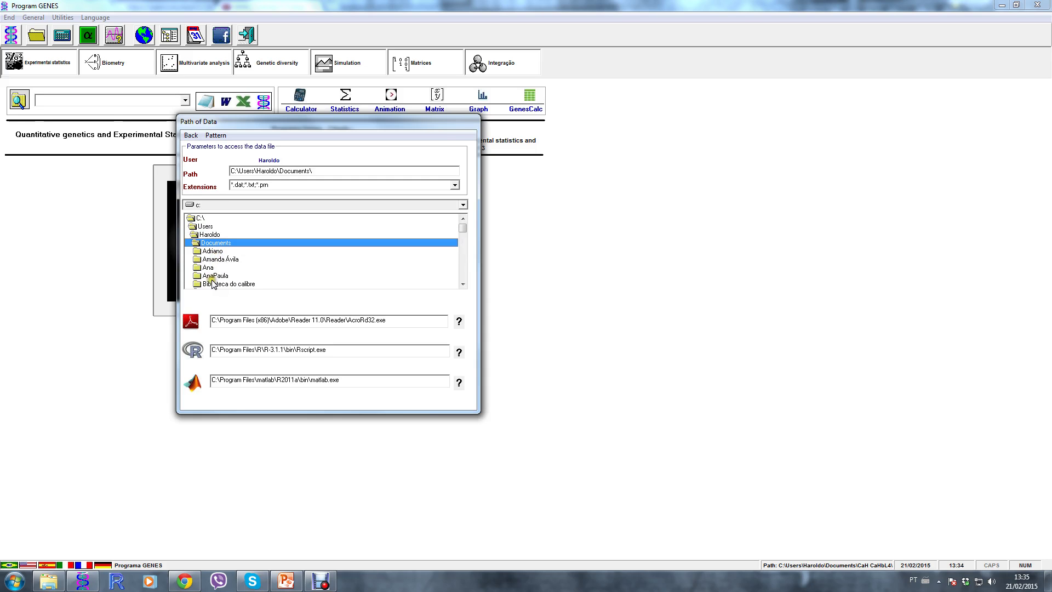
left_click(212, 275)
scroll(213, 263, "down", 1)
left_click(227, 267)
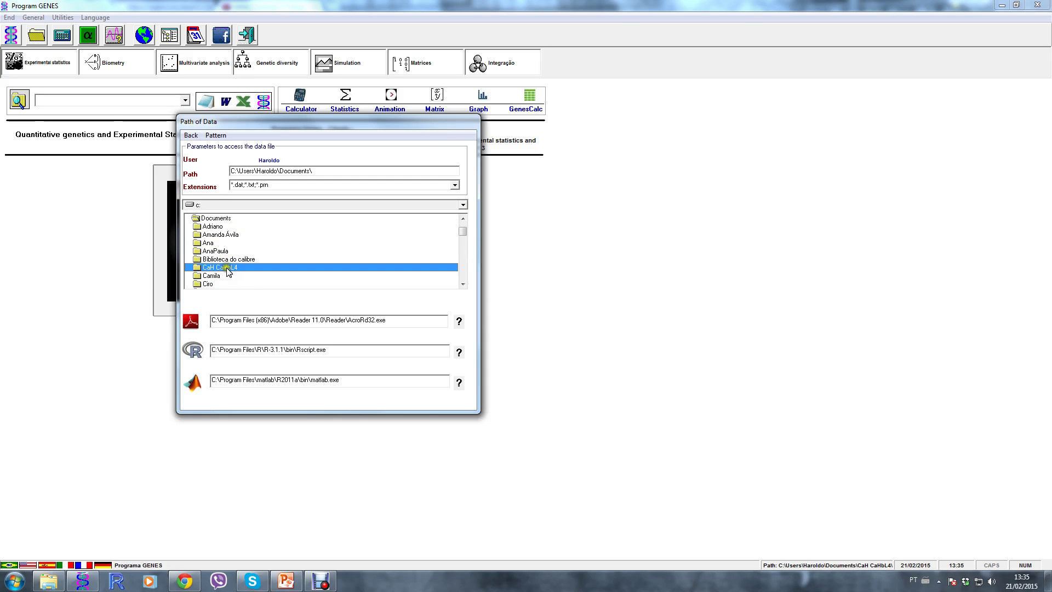
double_click(212, 267)
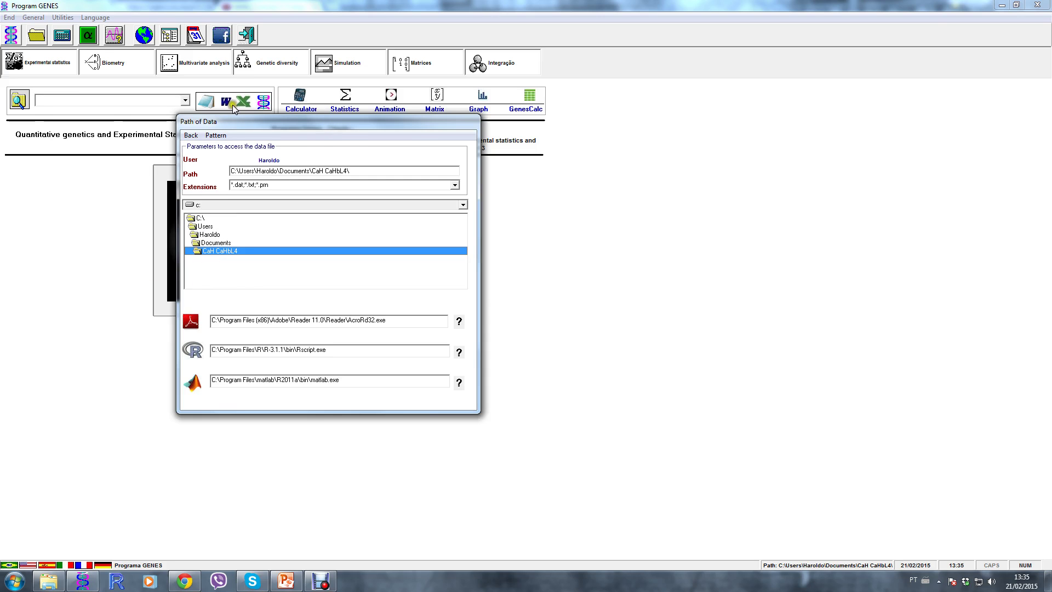
left_click(188, 136)
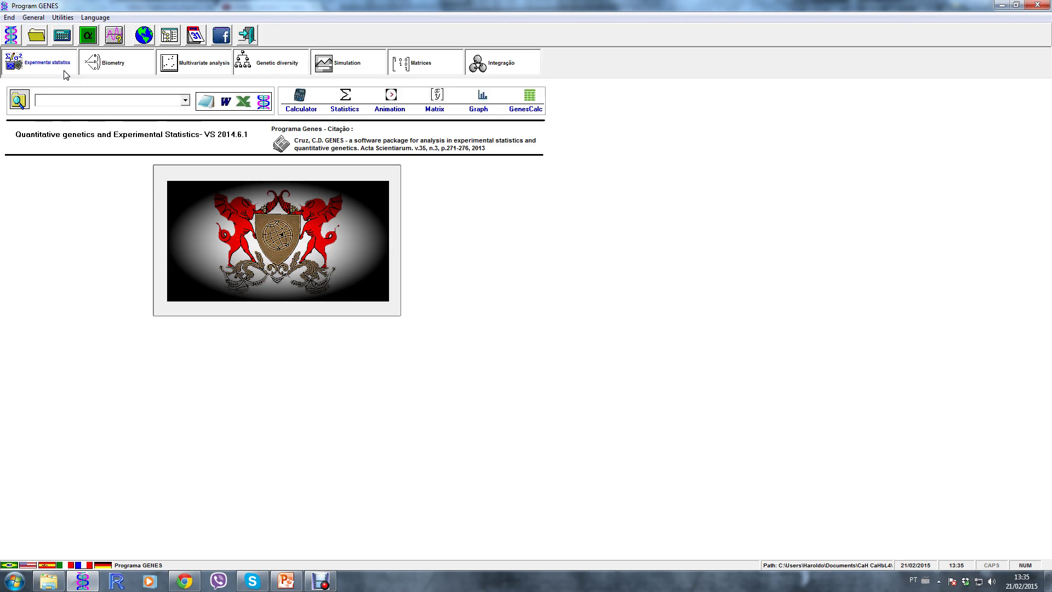
Open the A x B simple factorial analysis of variance from the experimental statistics module
left_click(41, 64)
left_click(42, 65)
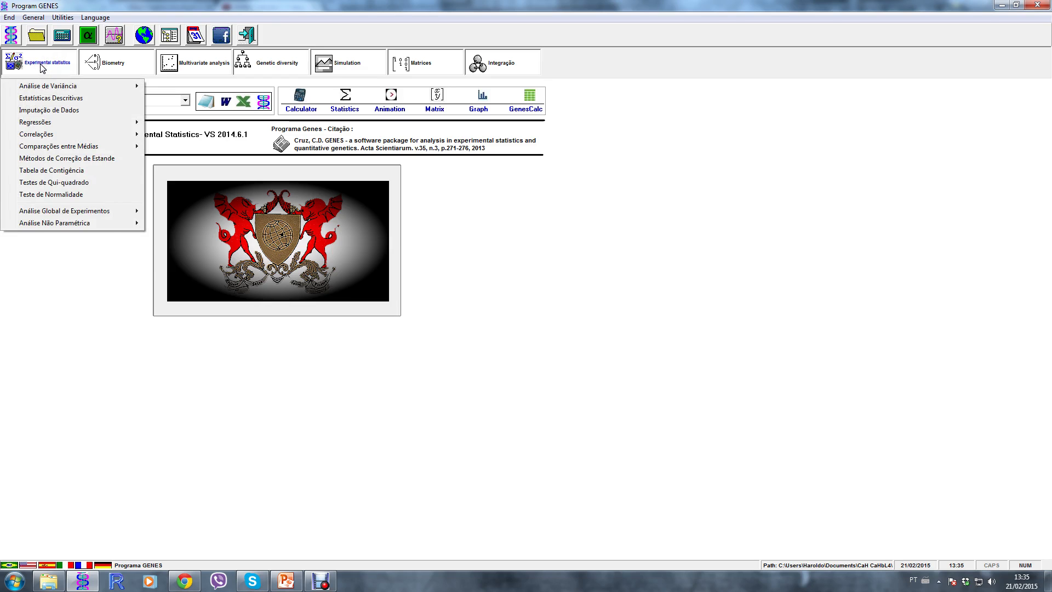
mouse_move(42, 89)
left_click(87, 88)
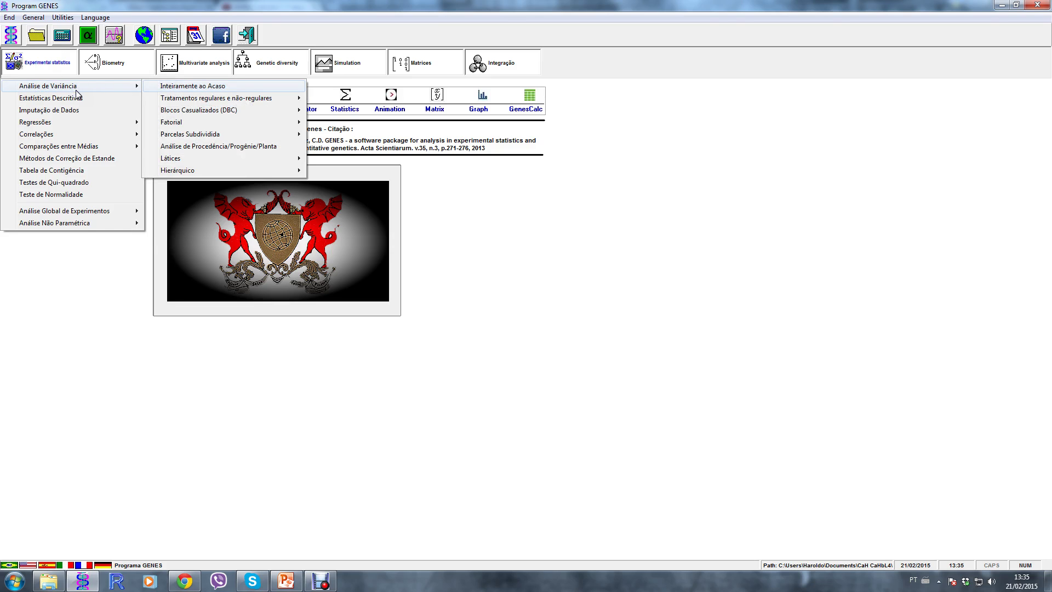
left_click(209, 84)
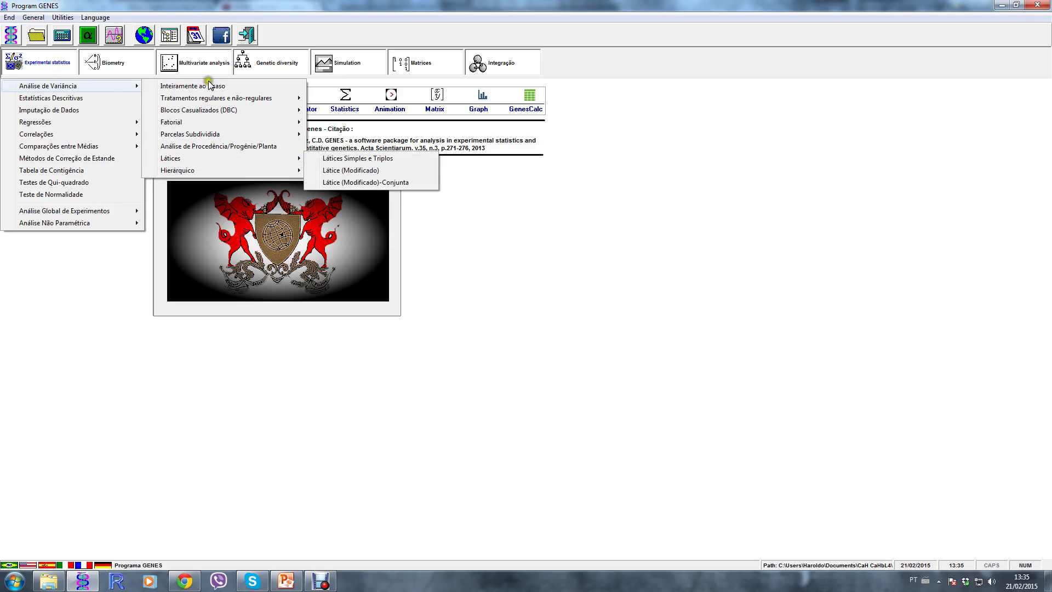
mouse_move(196, 122)
left_click(298, 120)
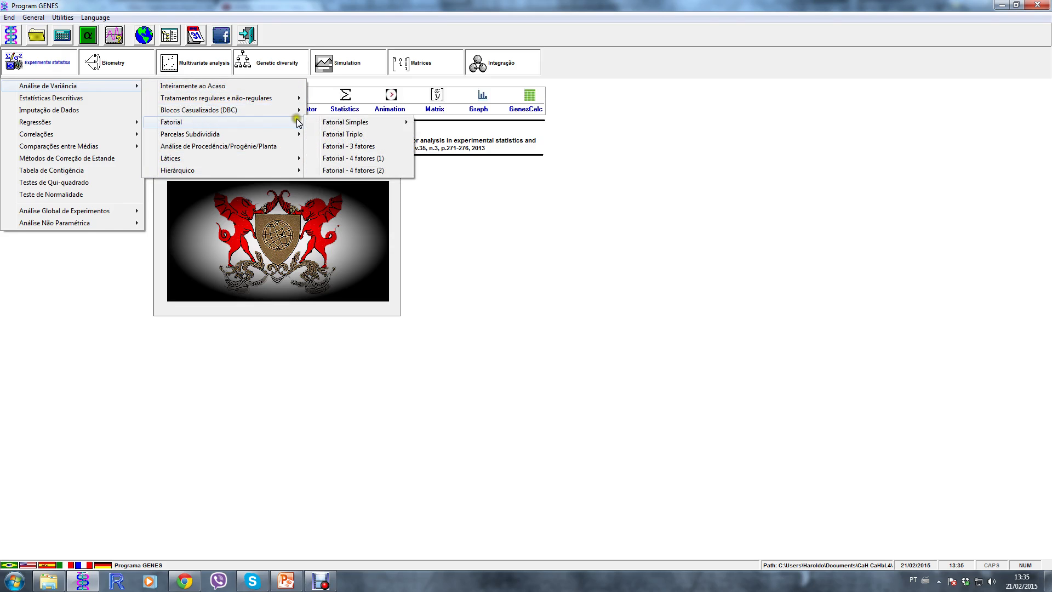
left_click(184, 121)
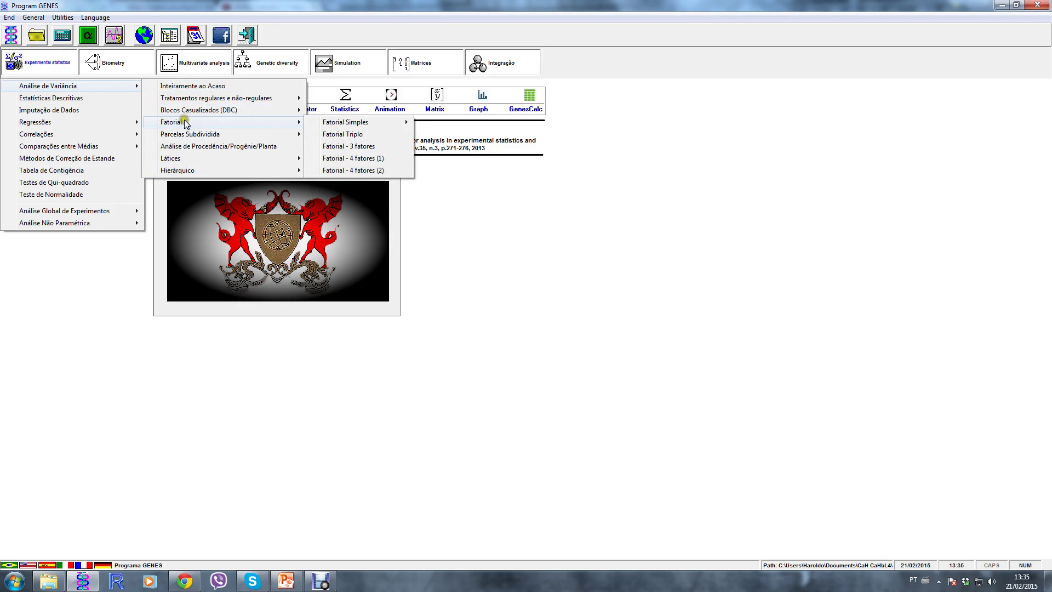
left_click(278, 123)
left_click(301, 123)
left_click(324, 122)
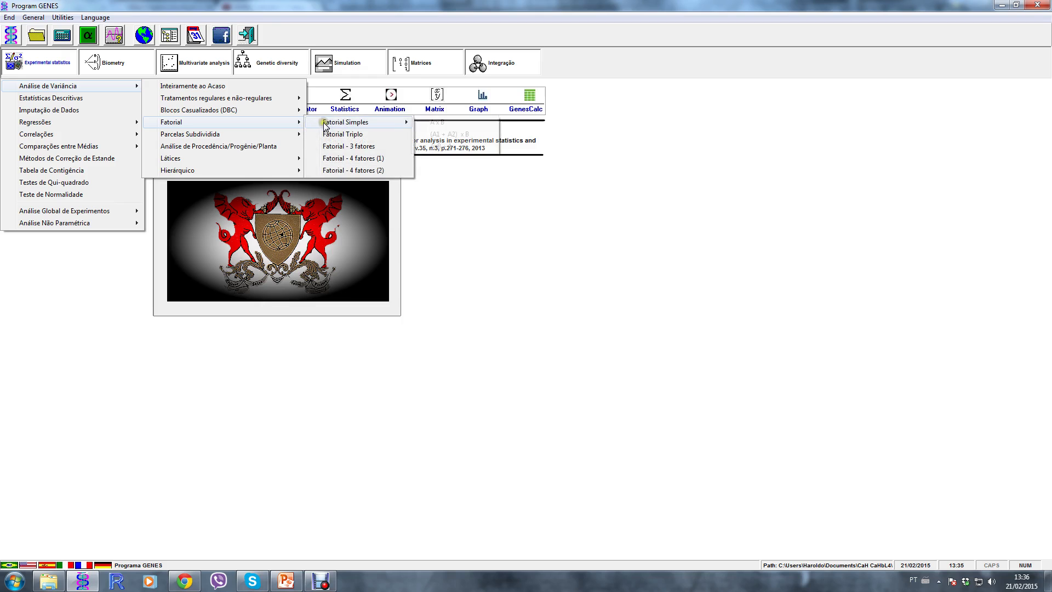
left_click(437, 124)
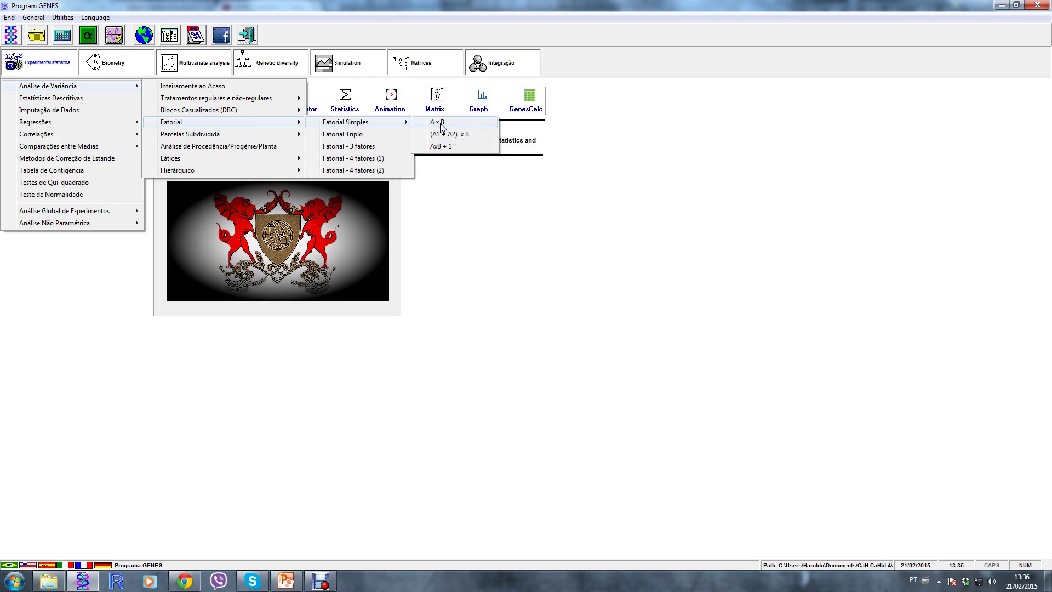
left_click(432, 124)
left_click(443, 123)
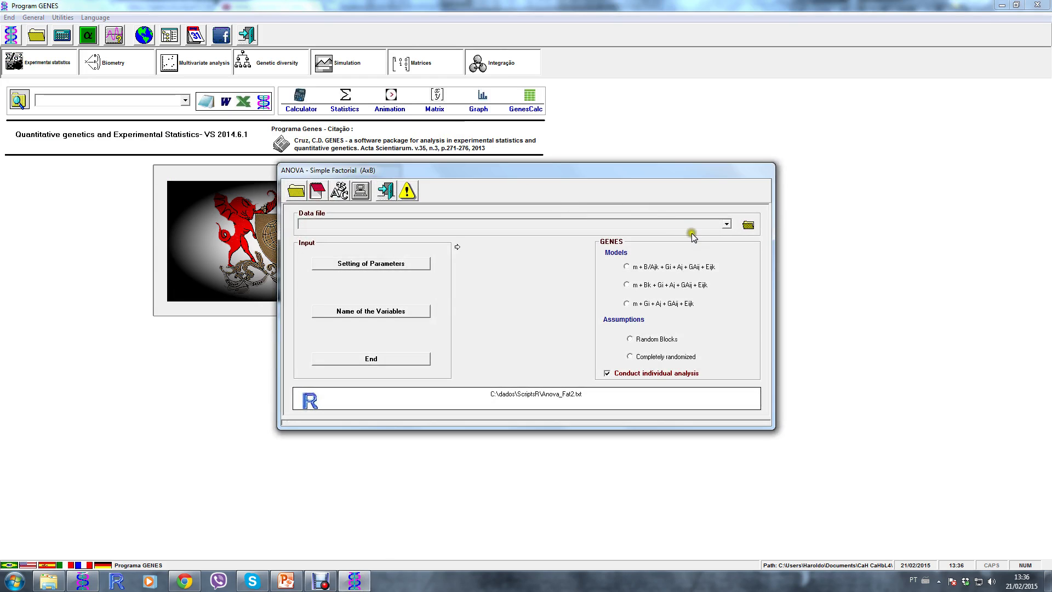
Choose data.txt from the CaH CaHbL4 folder as the data file and point out its folder in the path
left_click(727, 224)
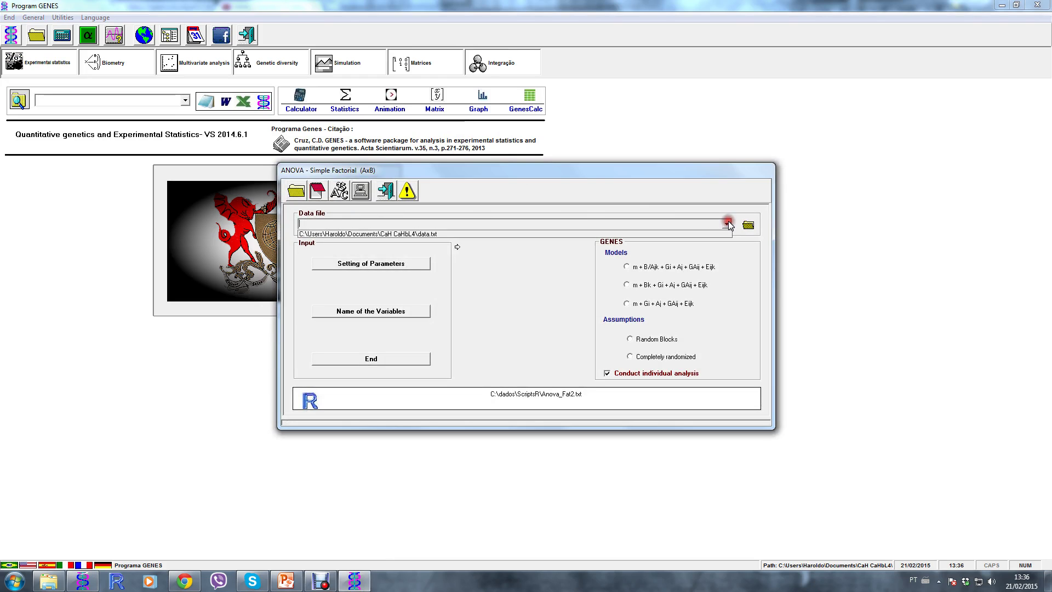
left_click(354, 234)
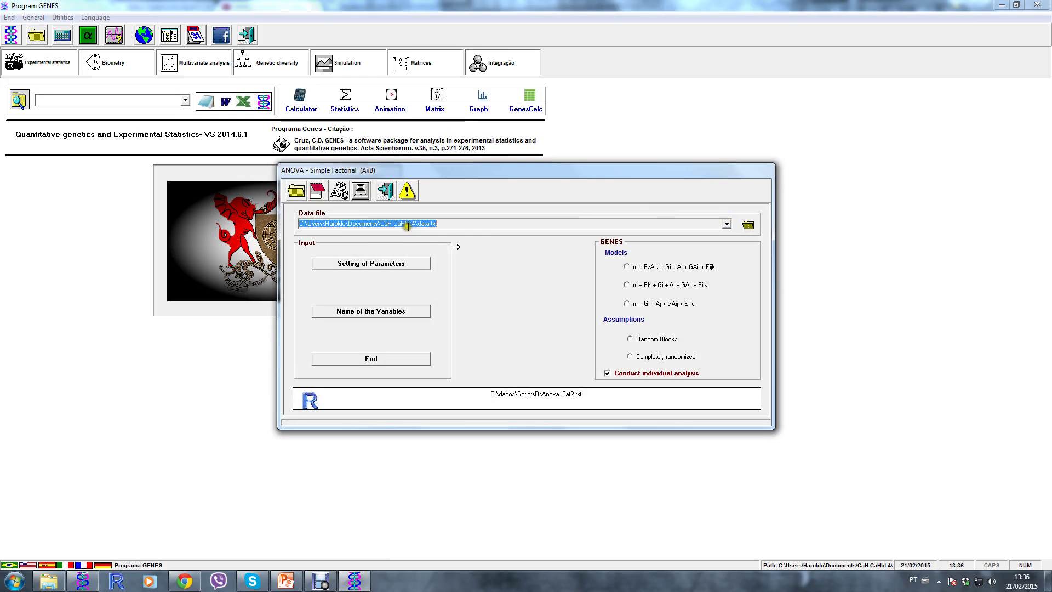
left_click_drag(416, 225, 376, 224)
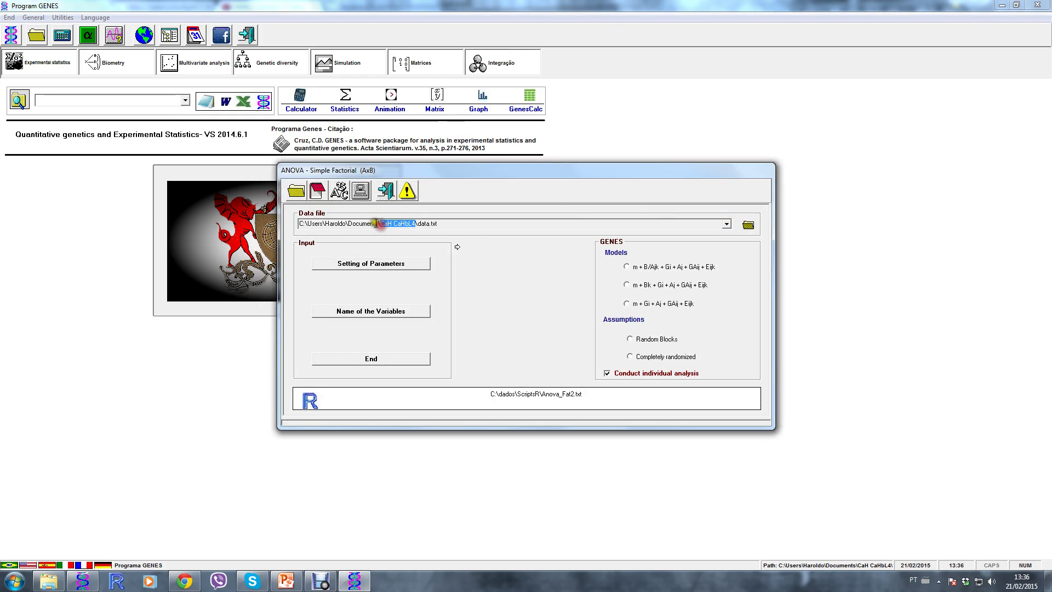
Set the analysis parameters to 1 variable, 3 environments, 4 genotypes and 3 replications
left_click(382, 265)
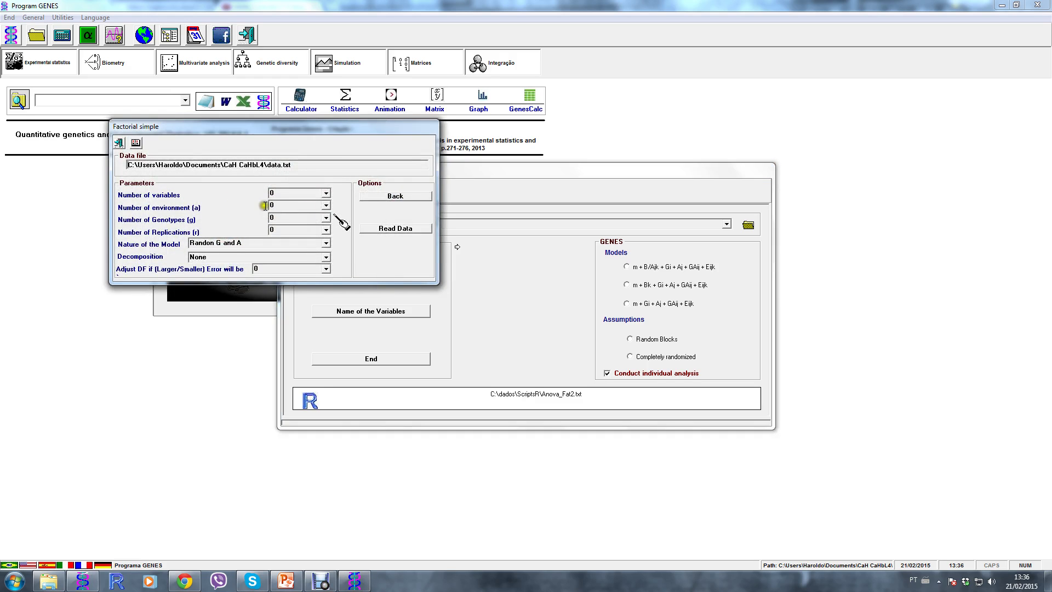
left_click(326, 193)
left_click(298, 205)
left_click(326, 205)
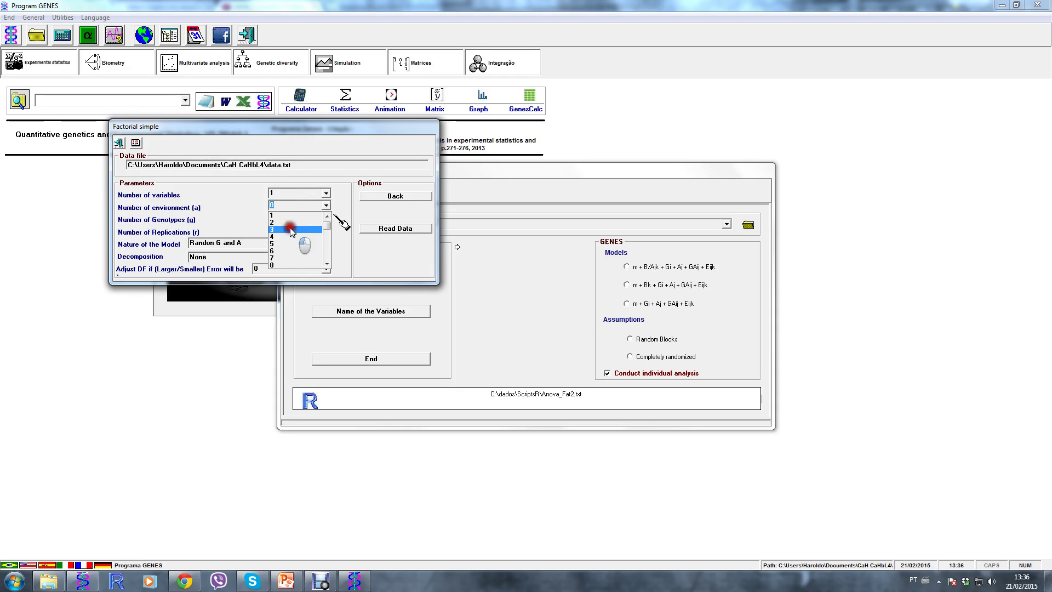
left_click(290, 229)
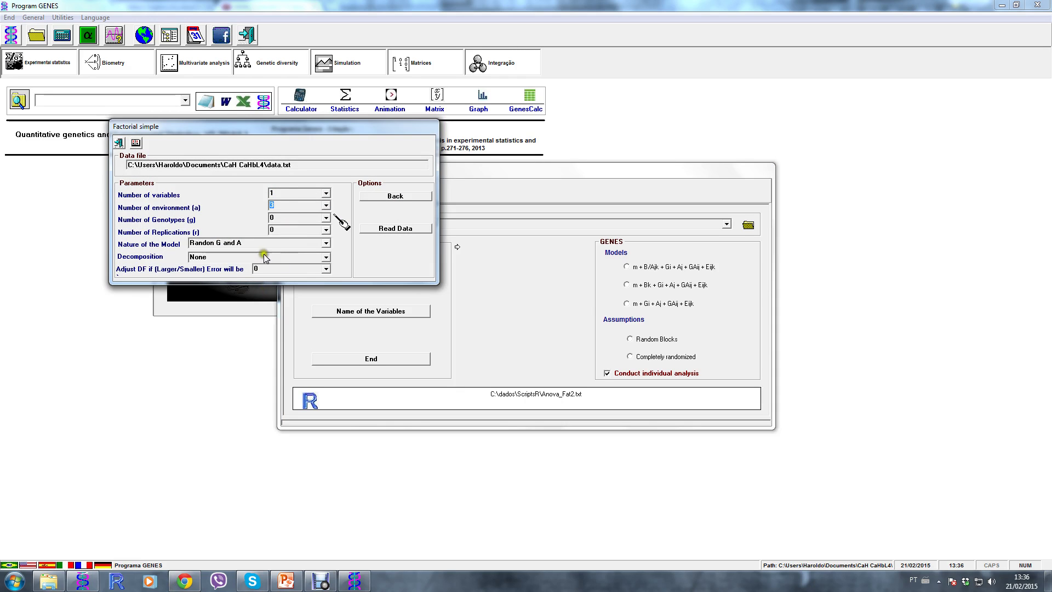
left_click(327, 219)
left_click(296, 249)
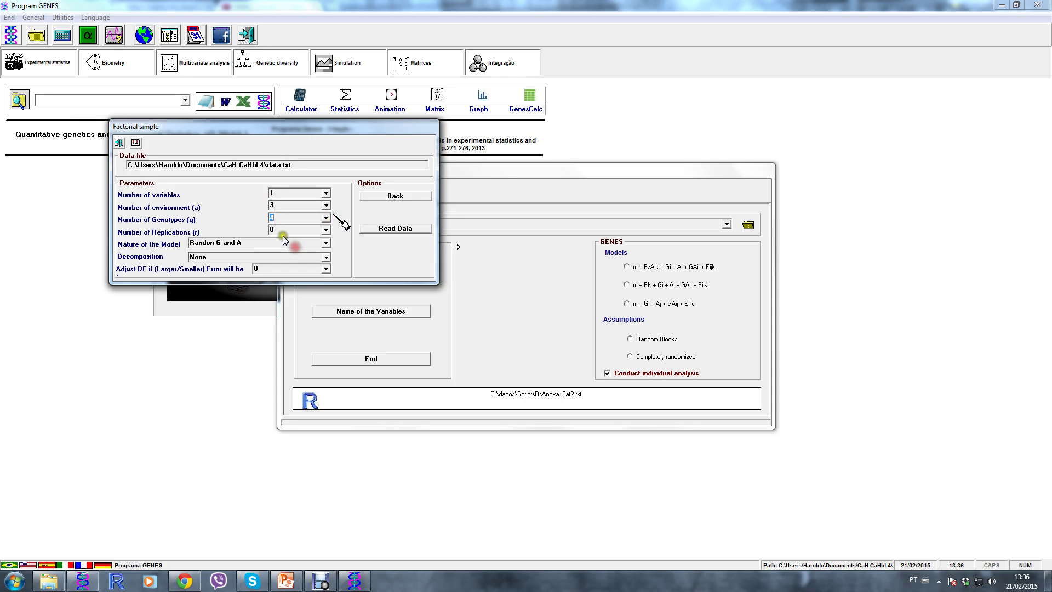
left_click(327, 232)
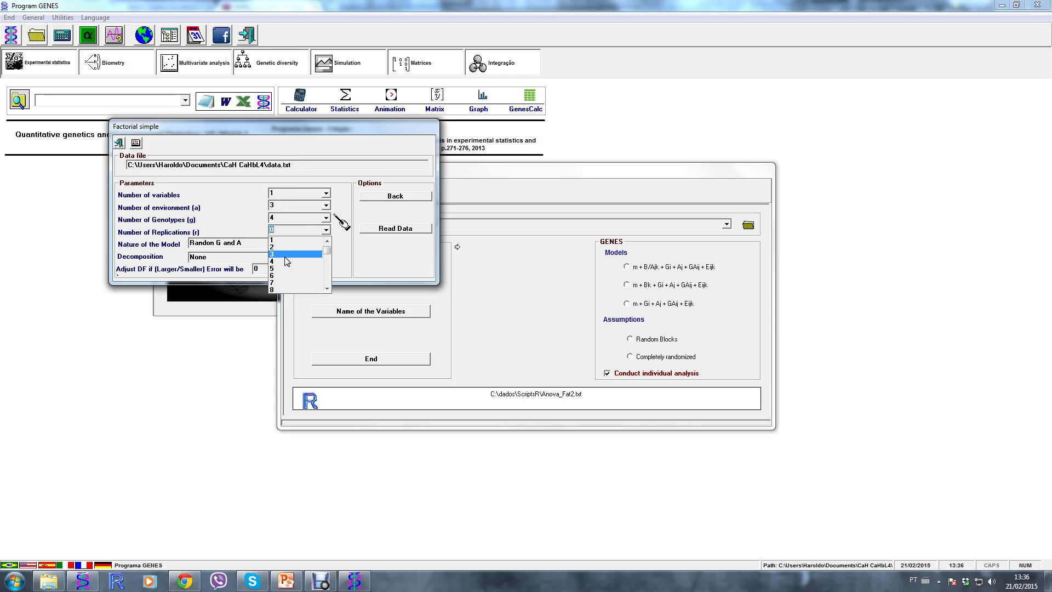
left_click(284, 254)
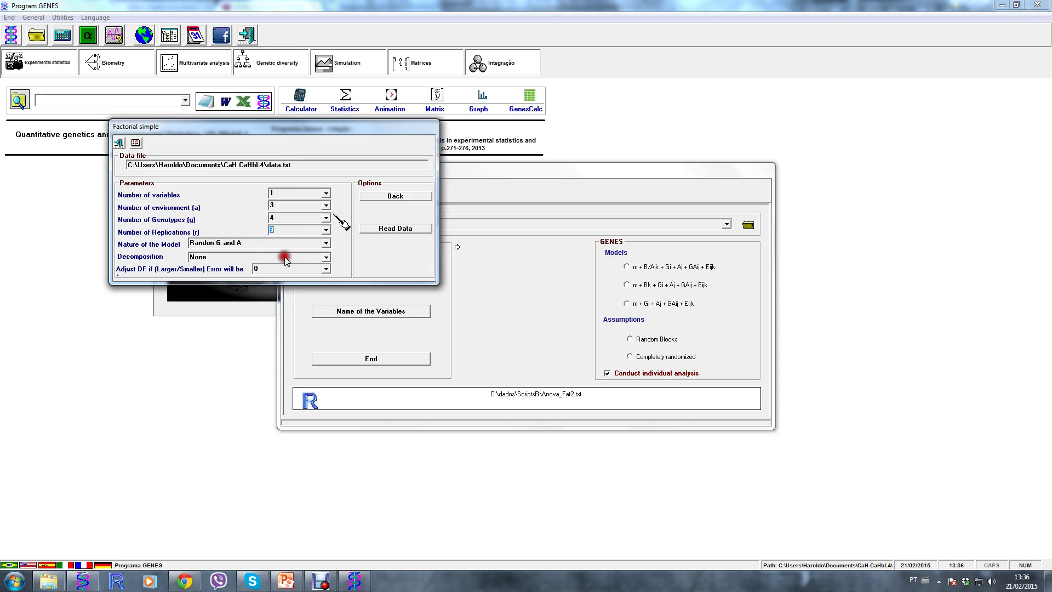
Set the nature of the model to Randon G and fixed A, keep the DF adjustment at 0, and open the variable names
left_click(180, 580)
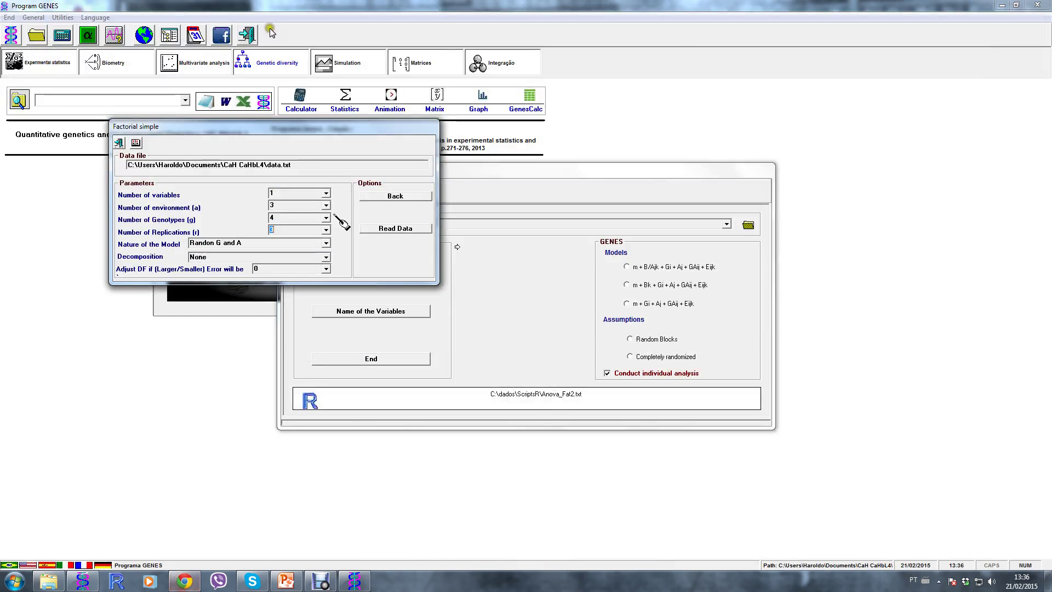
left_click(325, 245)
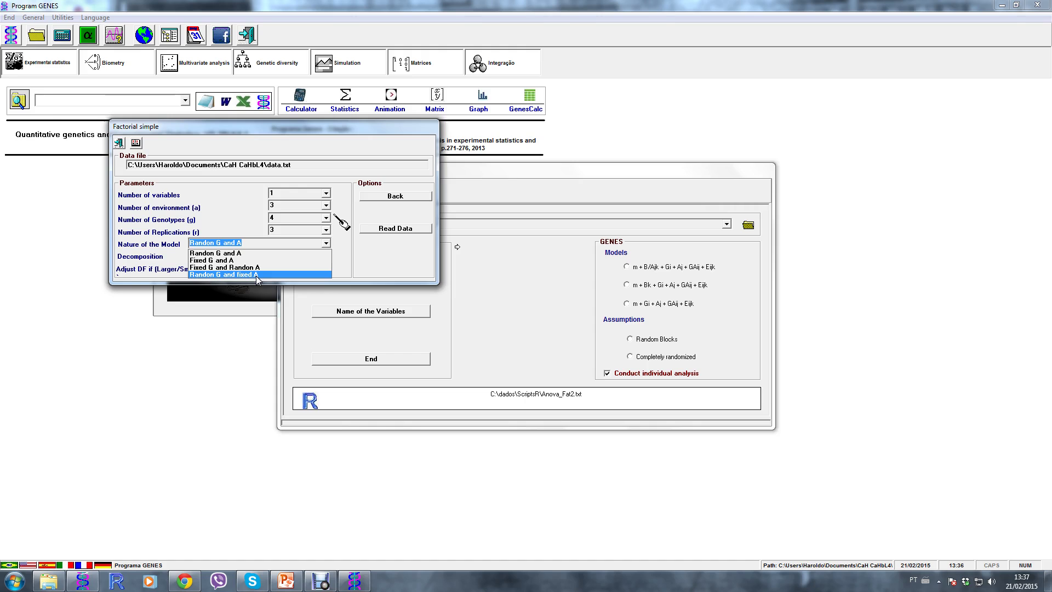
left_click(257, 275)
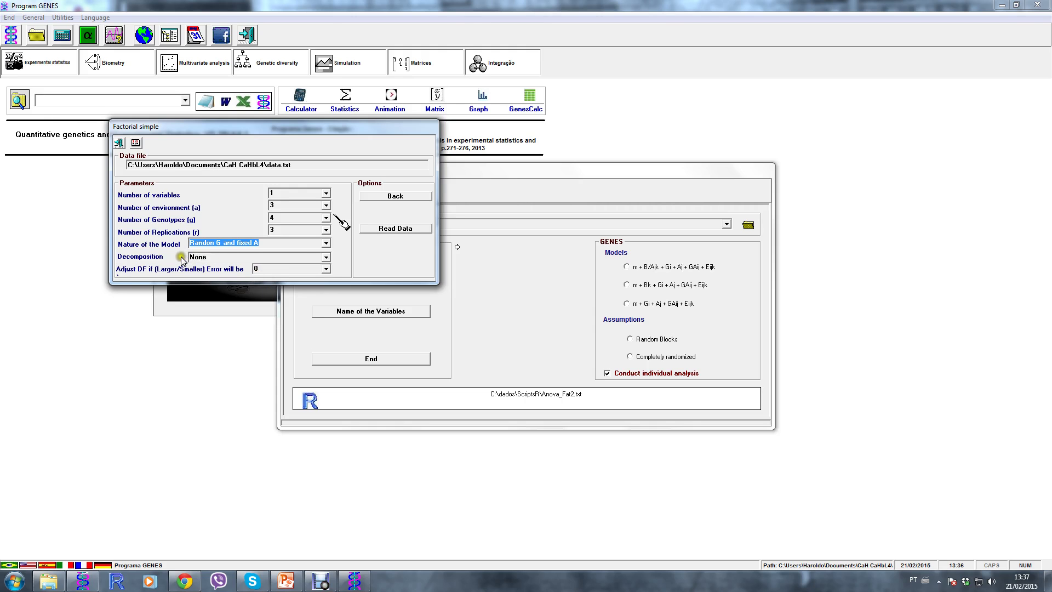
left_click(316, 269)
left_click(272, 270)
left_click(270, 270)
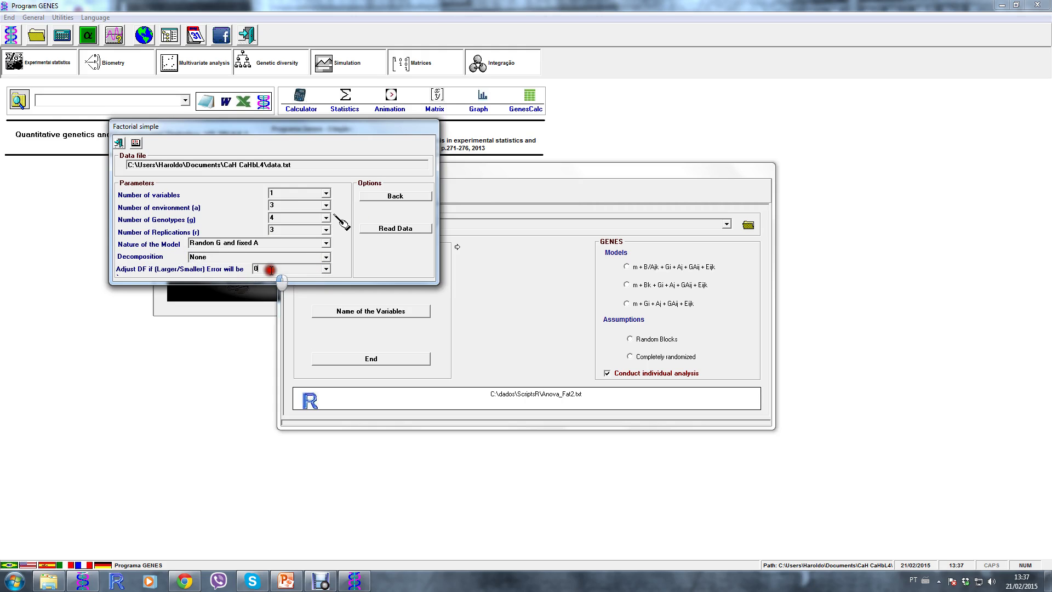
double_click(270, 270)
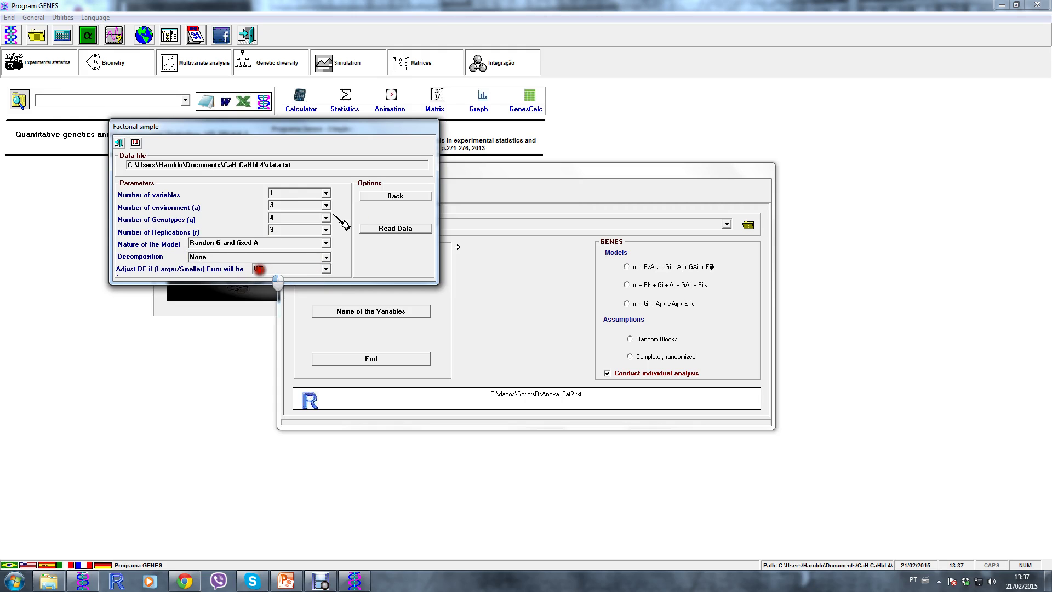
left_click(290, 268)
left_click(395, 196)
left_click(405, 265)
left_click(399, 310)
left_click(314, 219)
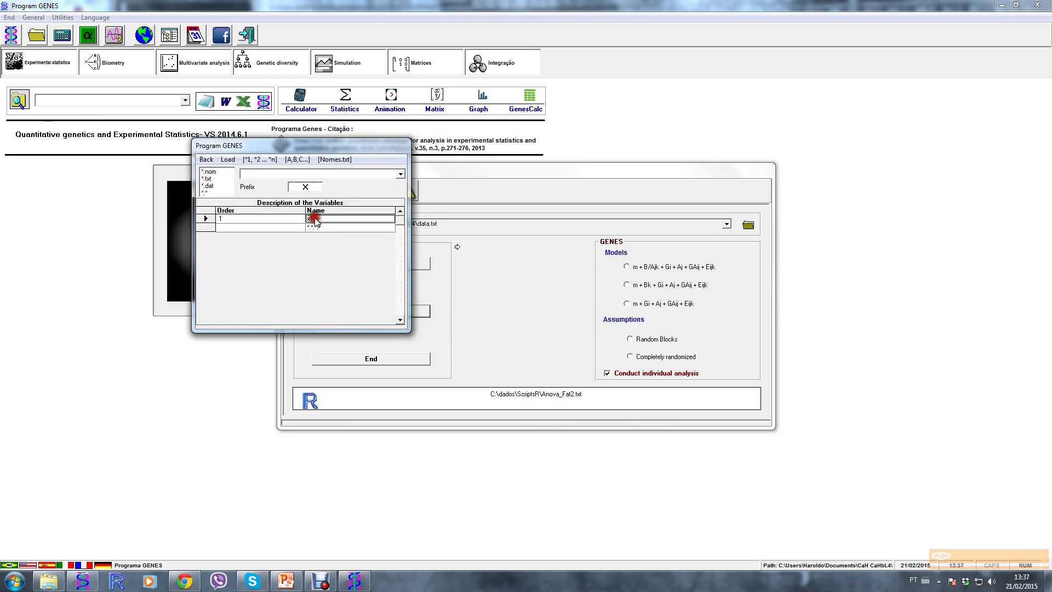
key("BackSpace")
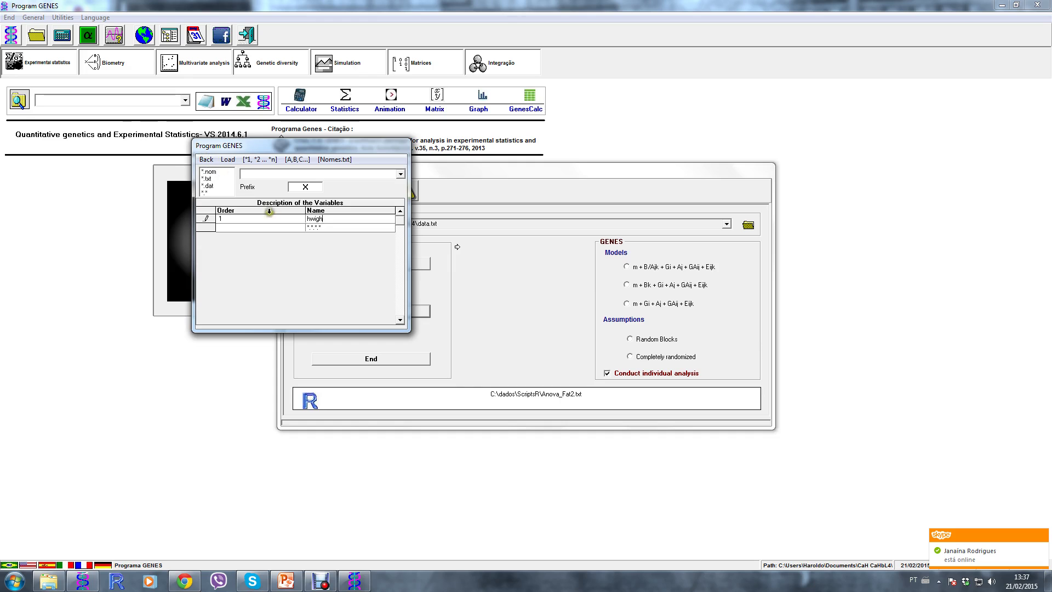
key("Escape")
left_click(300, 227)
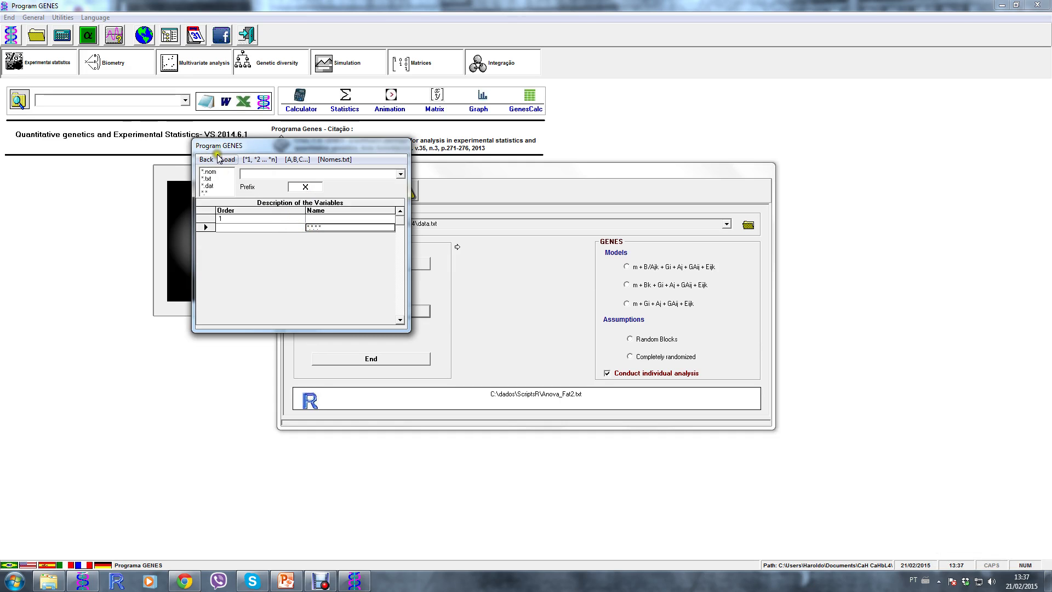
Fill in the variable name automatically with the X prefix and sequential numbering, and return to the ANOVA window
left_click(260, 160)
left_click(200, 159)
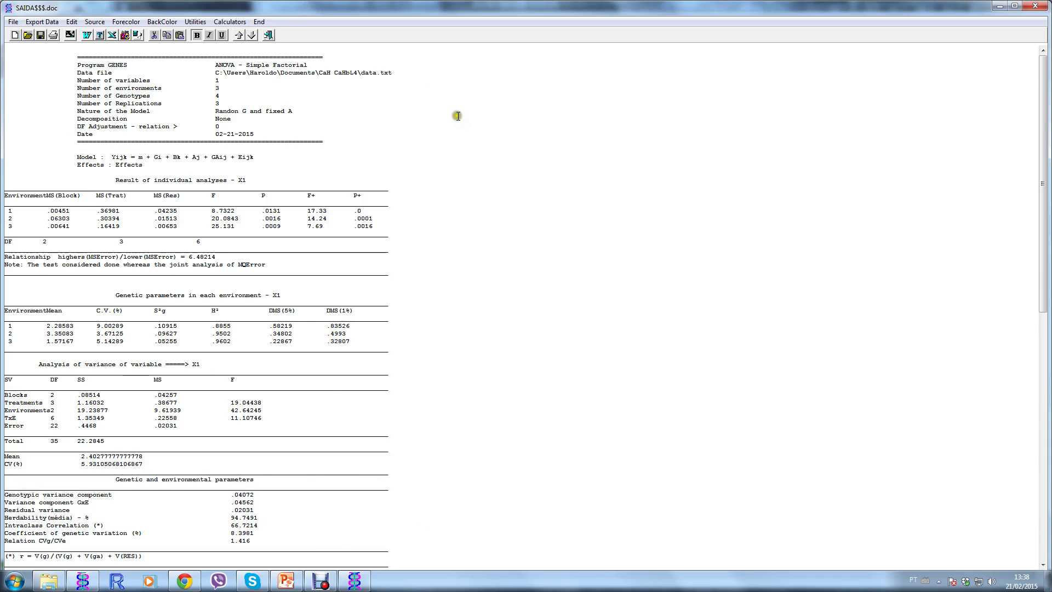
Examine the simple factorial ANOVA report, highlighting the individual analyses, the genetic parameters per environment and the joint analysis of variance
scroll(417, 184, "down", 7)
scroll(416, 184, "down", 15)
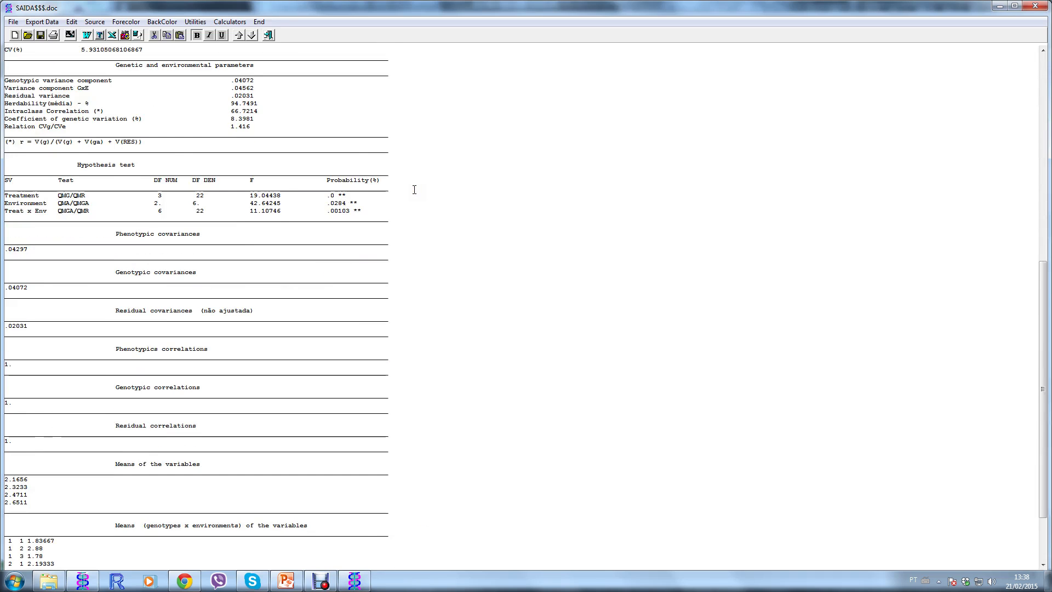
scroll(415, 190, "up", 20)
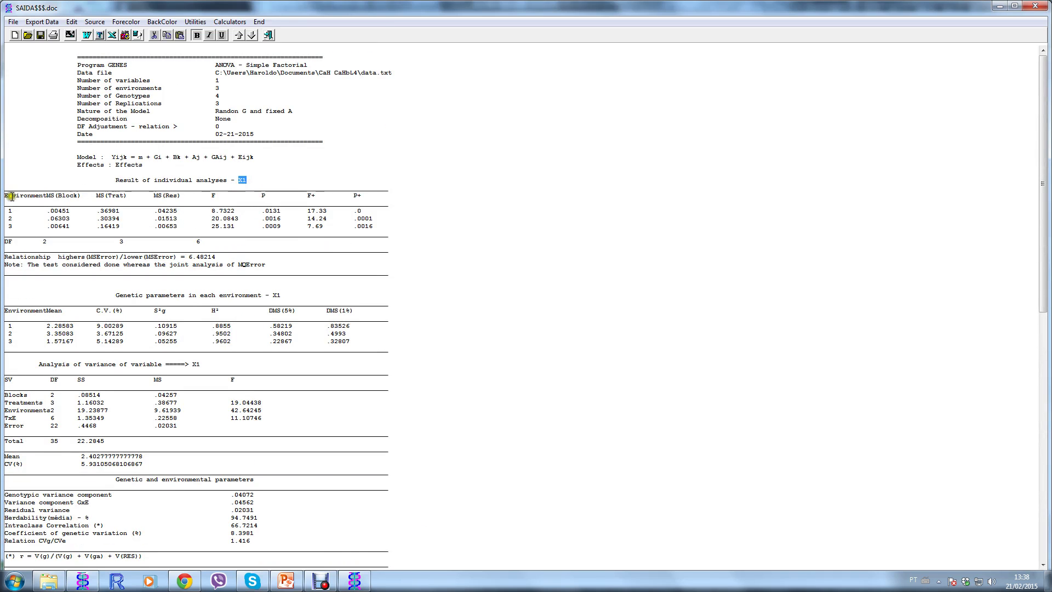
left_click_drag(12, 196, 394, 237)
left_click(172, 298)
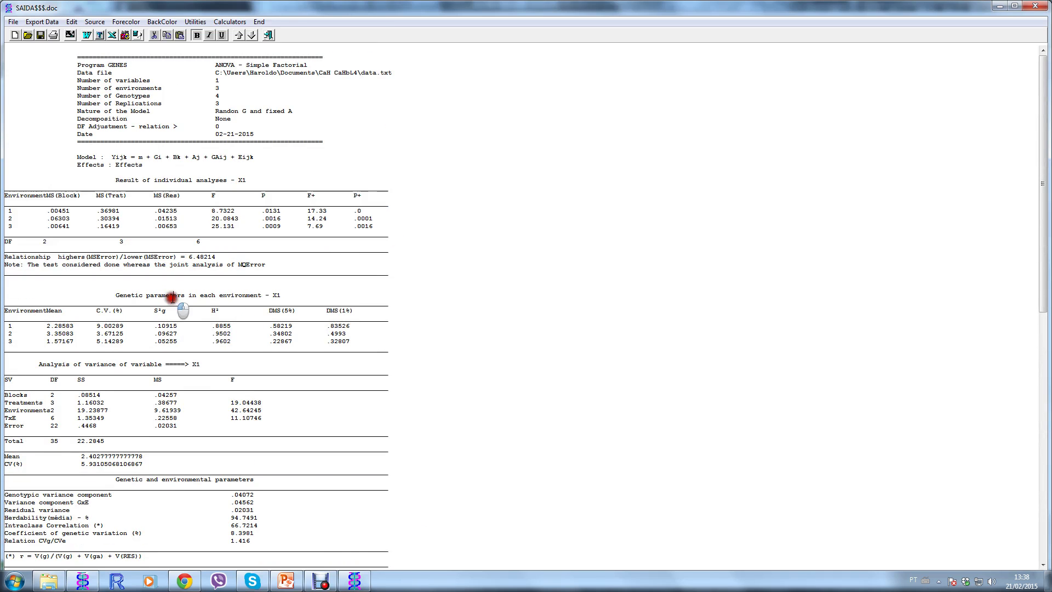
left_click_drag(115, 294, 350, 342)
left_click(149, 372)
scroll(149, 371, "down", 3)
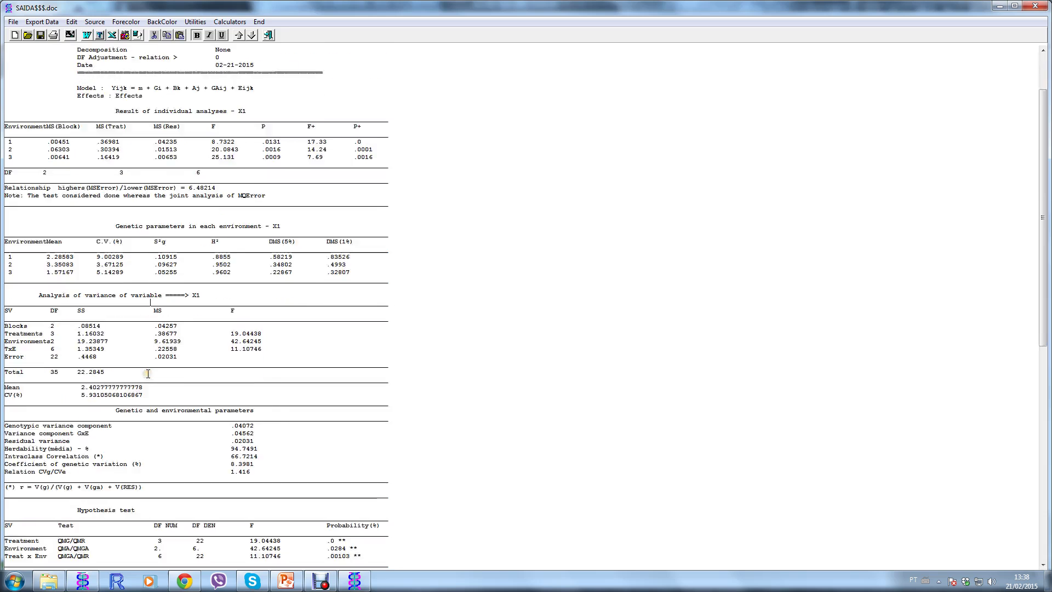
left_click(148, 309)
scroll(236, 319, "up", 3)
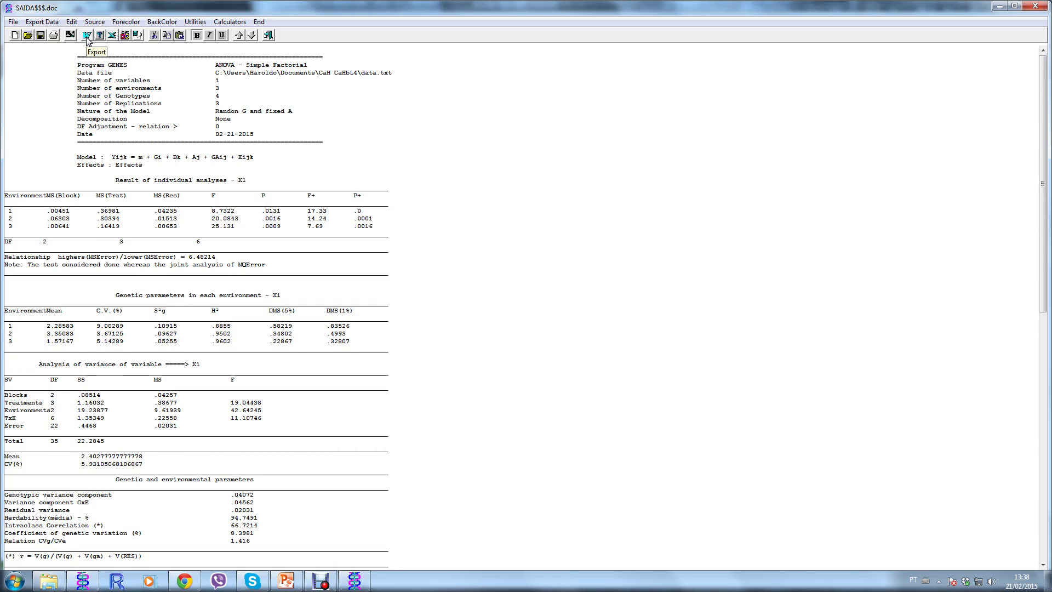
Export the results report to Word, point out the error degrees of freedom, and close the document without saving
left_click(86, 36)
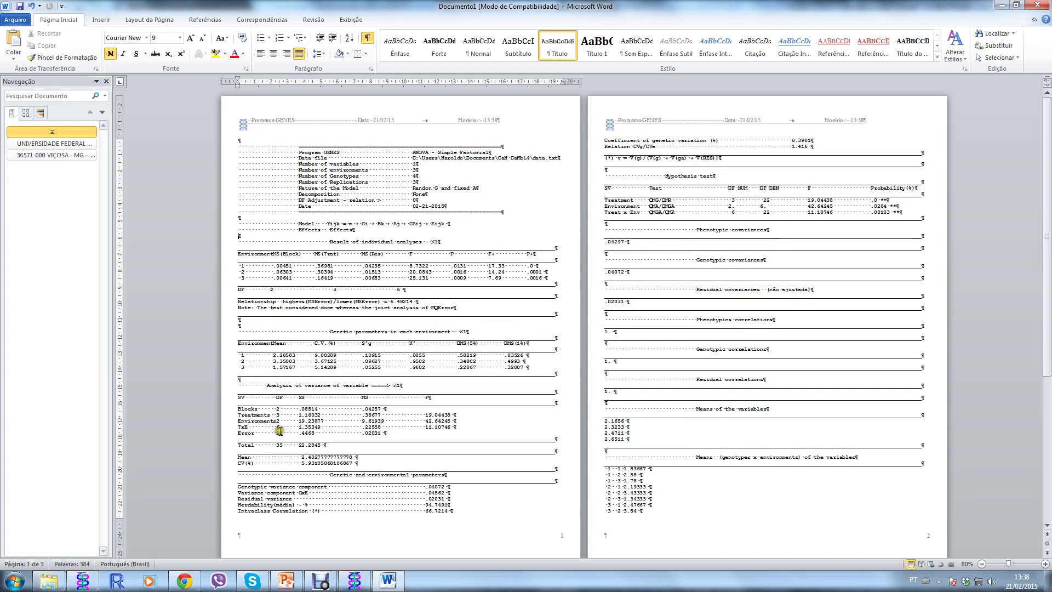
left_click_drag(281, 431, 277, 433)
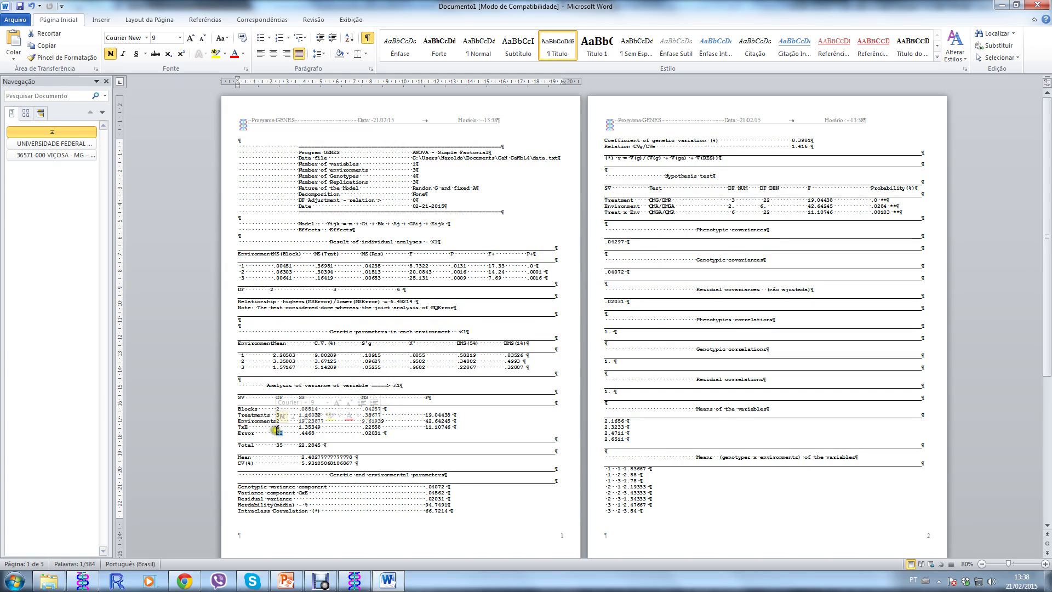
left_click(1037, 5)
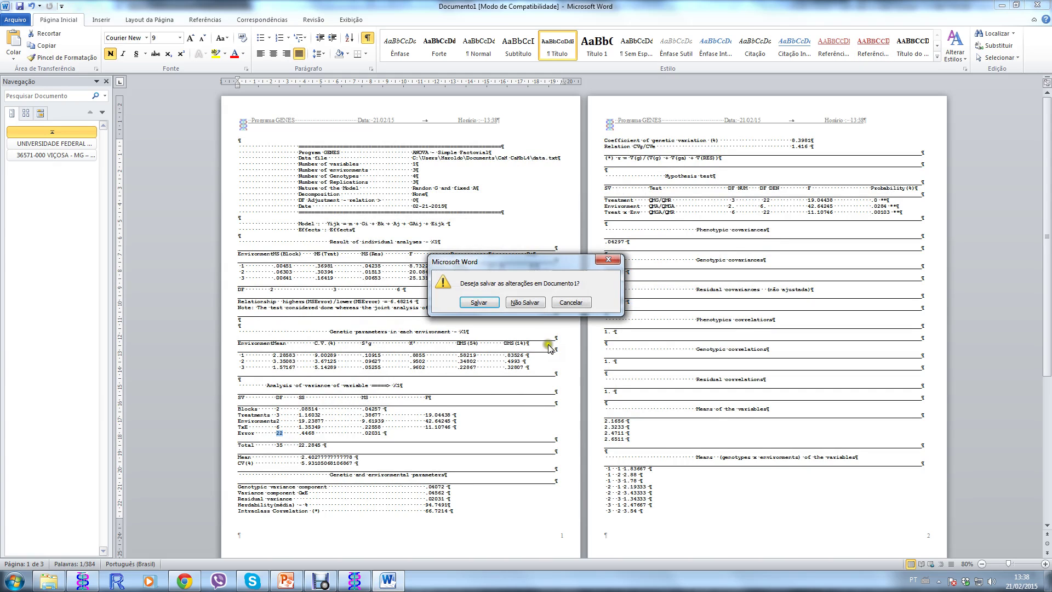
left_click(535, 306)
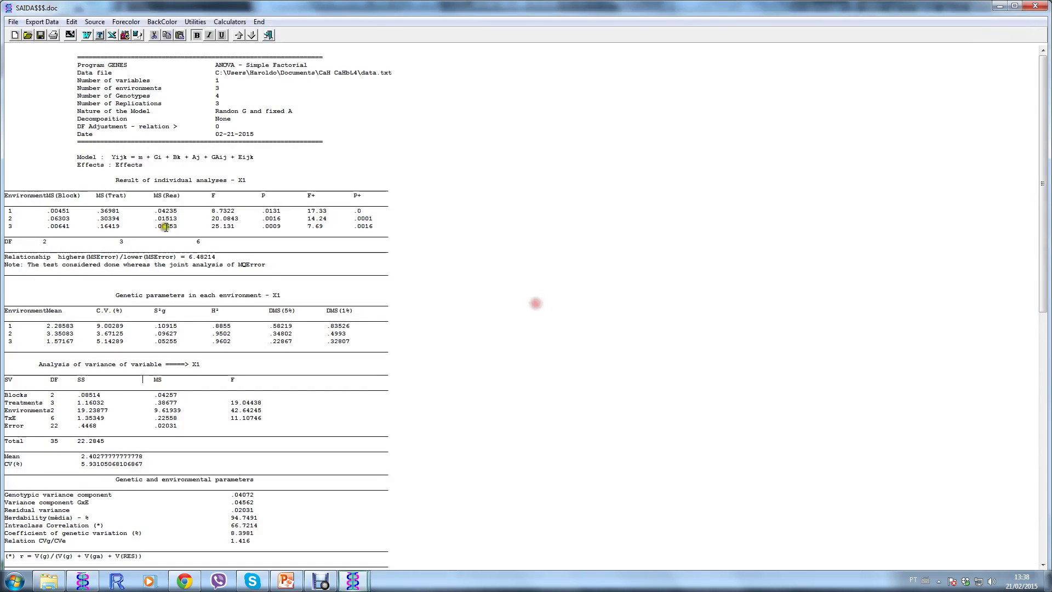
Close the ANOVA report and generate the Error variance matrix and the Genotypes x Environments means from the available matrices
left_click(270, 35)
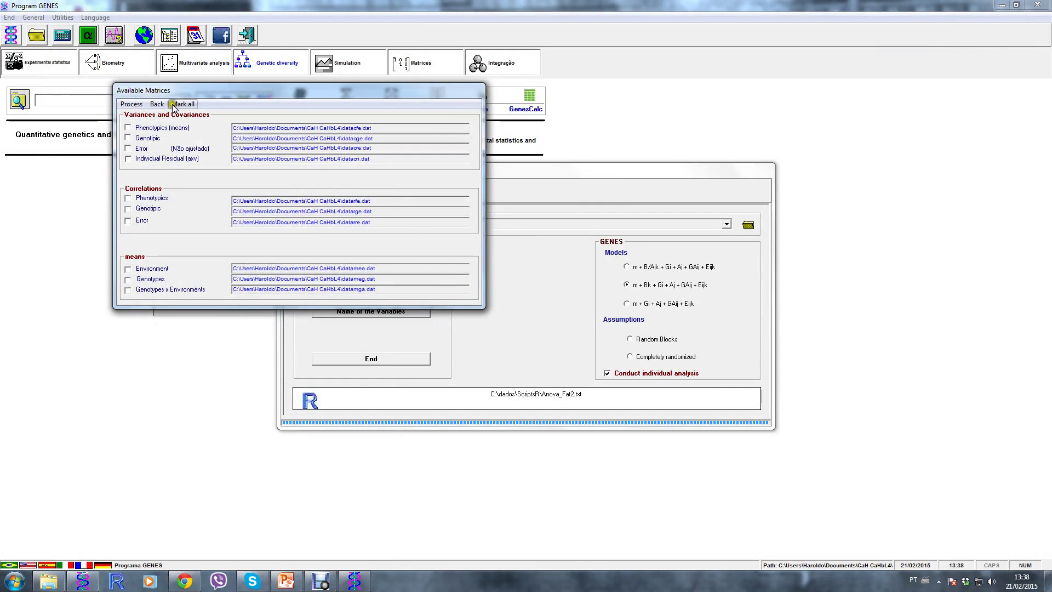
left_click_drag(221, 91, 451, 181)
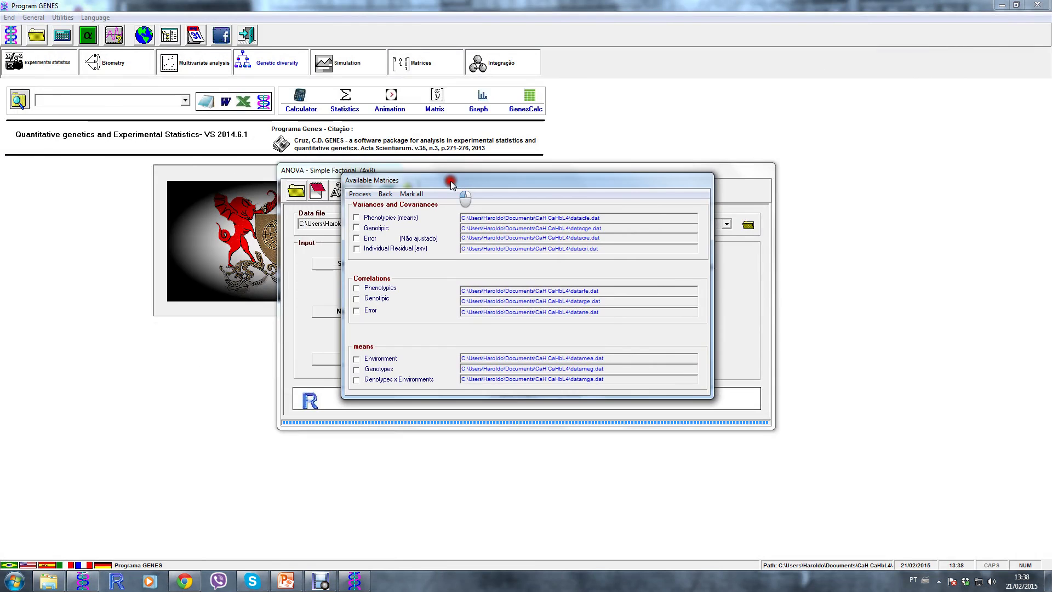
left_click(357, 238)
left_click_drag(582, 239, 603, 239)
left_click(356, 381)
left_click_drag(582, 379, 608, 379)
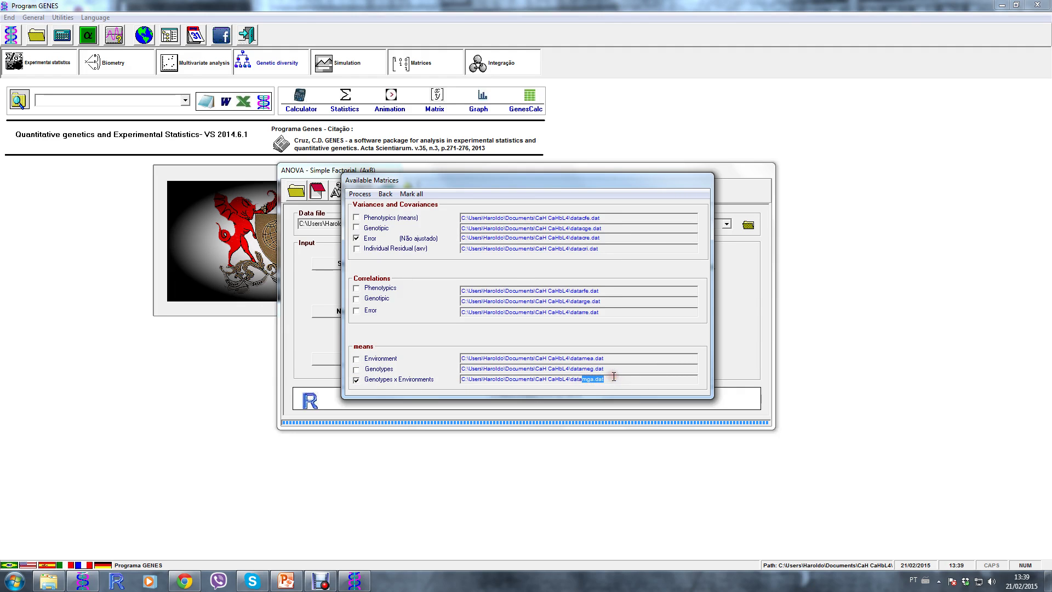
left_click(357, 196)
Check the generated datacre and datamga files in the CaH CaHbL4 folder in Windows Explorer
left_click(49, 583)
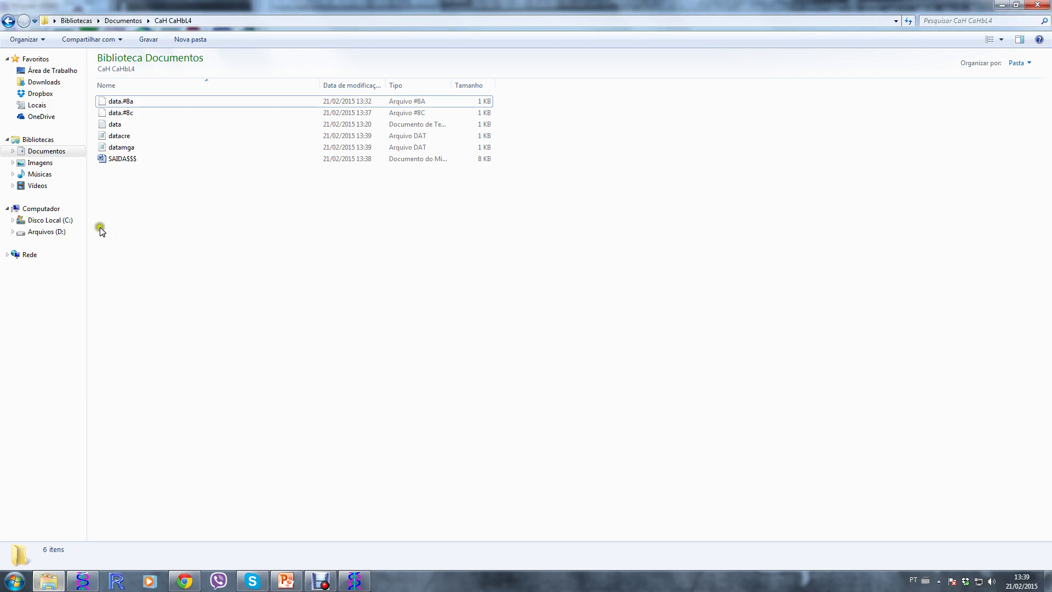
left_click(125, 152)
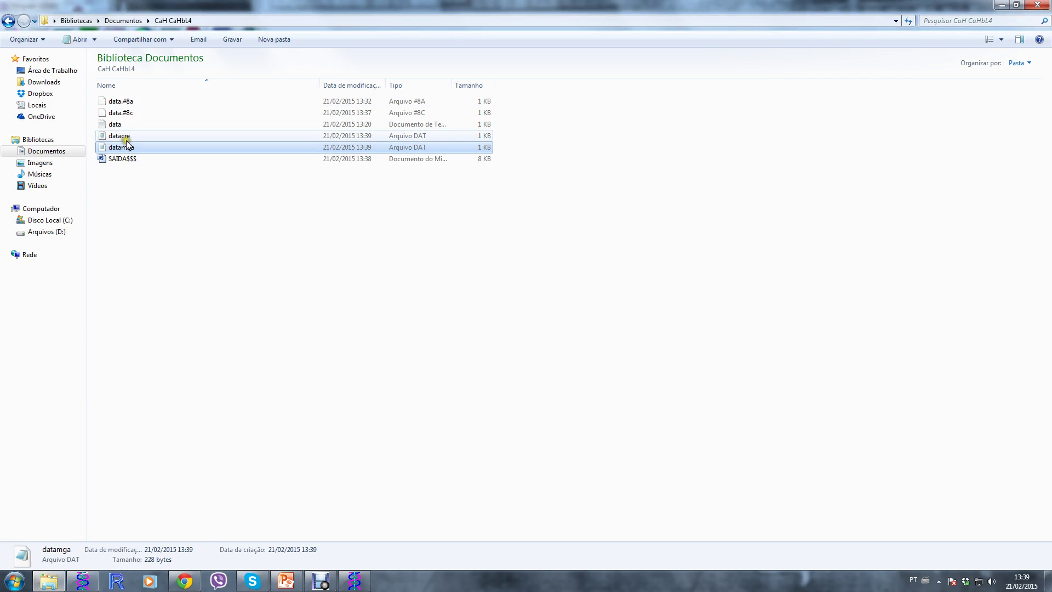
left_click(122, 137)
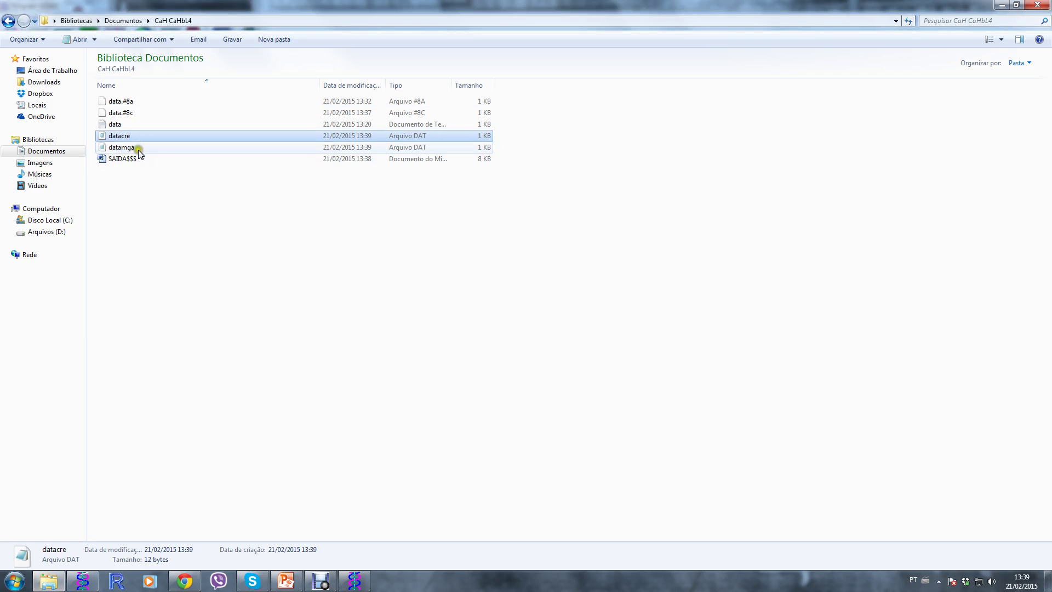
left_click(136, 146)
left_click_drag(121, 138, 322, 585)
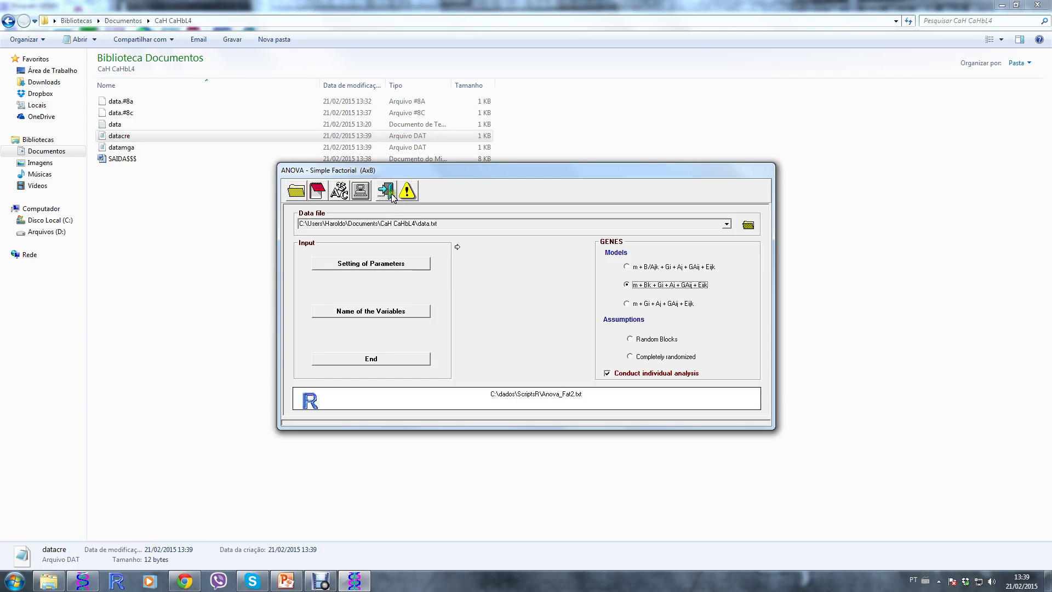
Leave the ANOVA window and open the GENES regression-based stability and adaptability analysis with datamga.dat as the data file
left_click(391, 193)
left_click(77, 584)
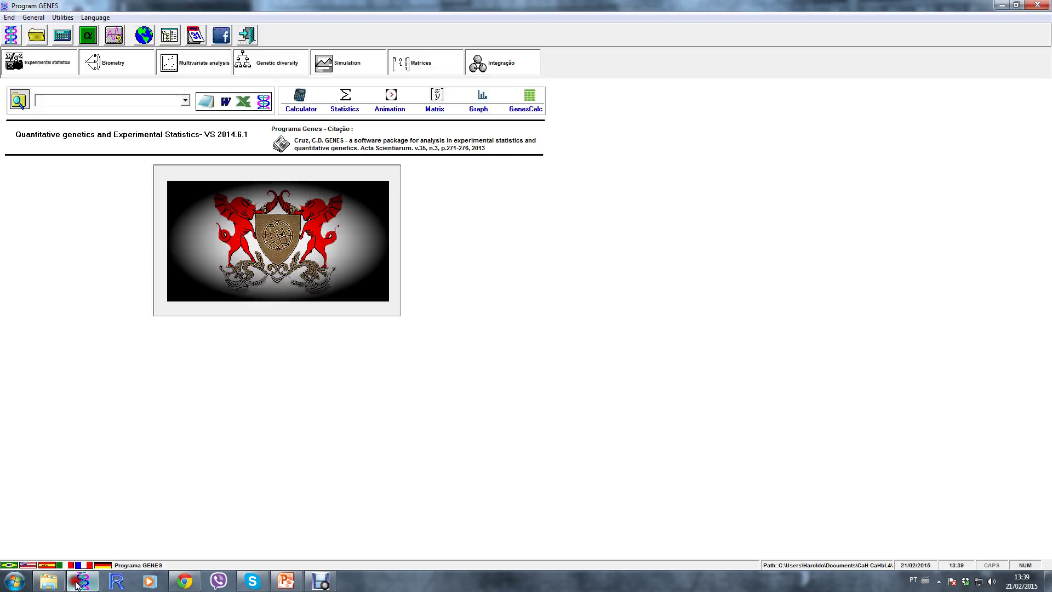
left_click(123, 62)
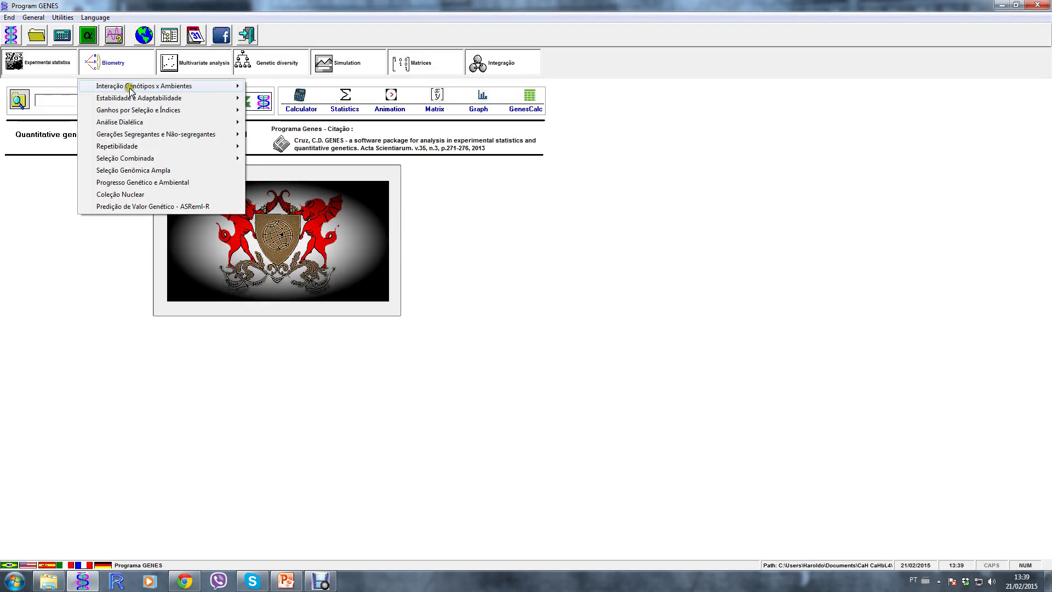
left_click(172, 98)
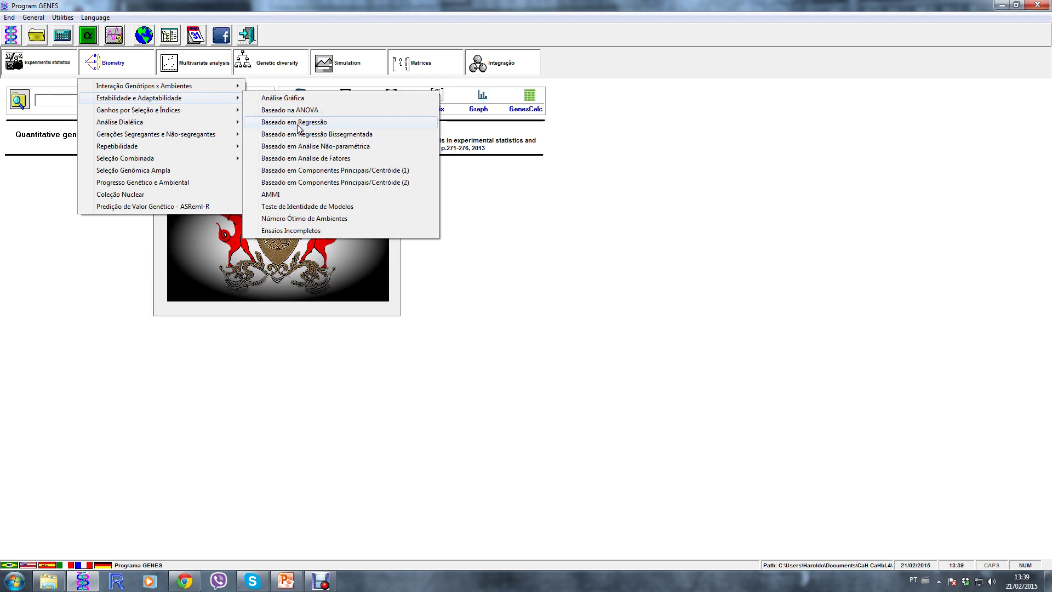
left_click(314, 127)
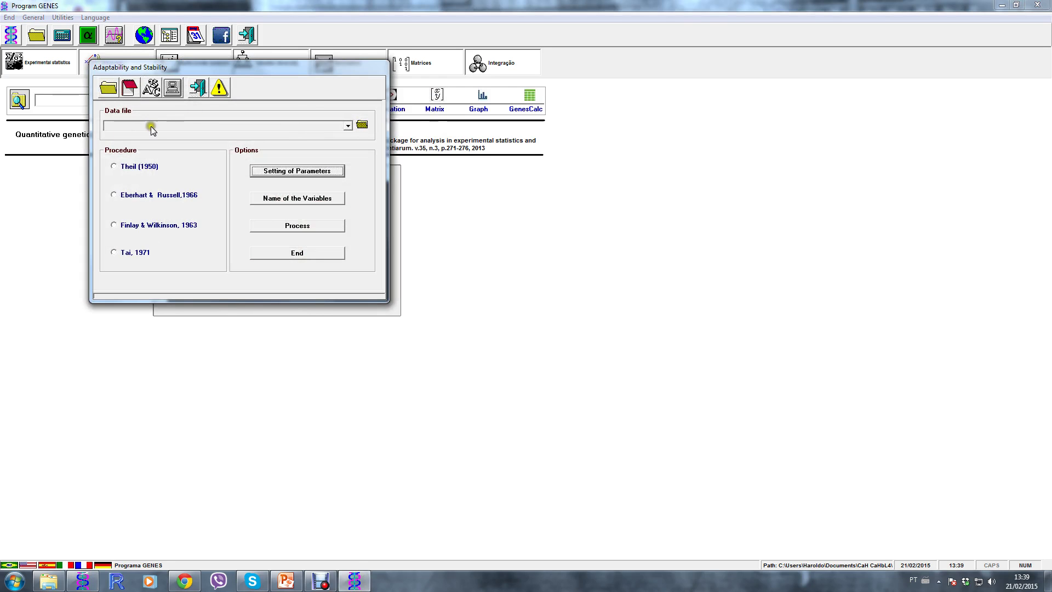
left_click(347, 126)
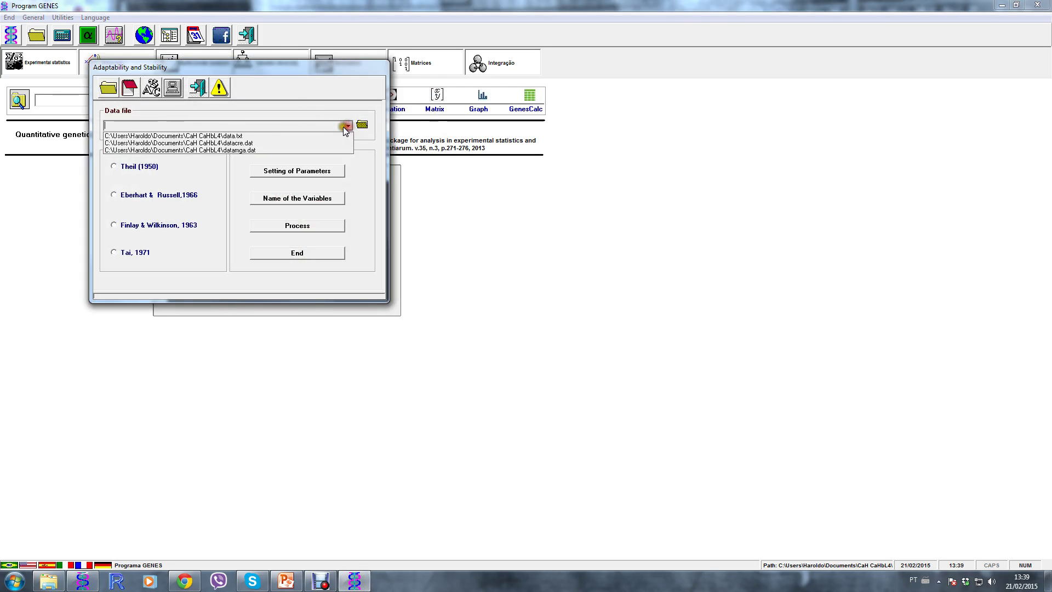
left_click(242, 150)
Open the parameter settings and load datacre.dat as the MS Residual file
left_click(291, 175)
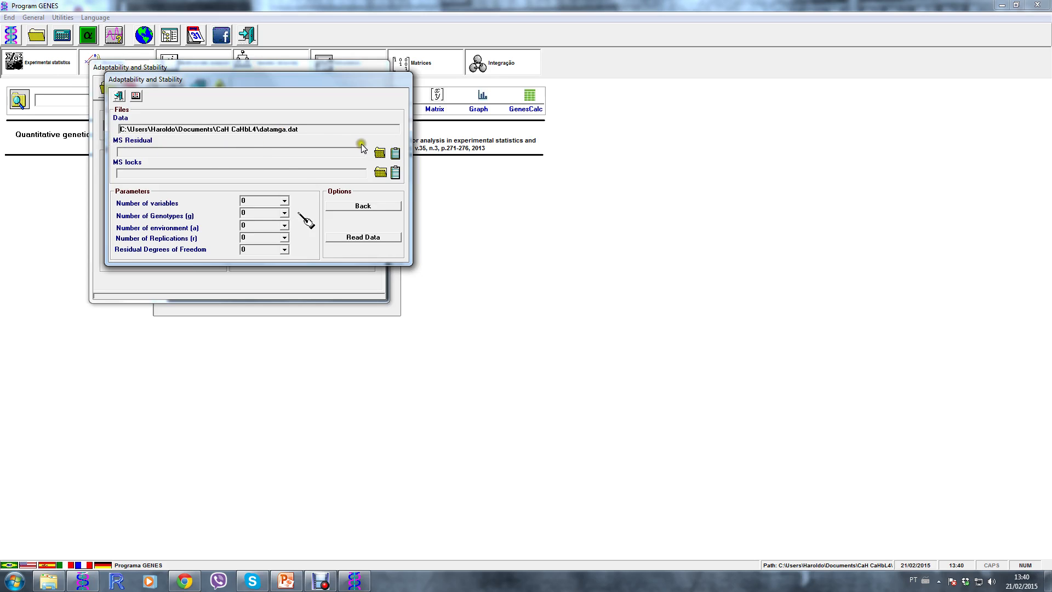
left_click(383, 156)
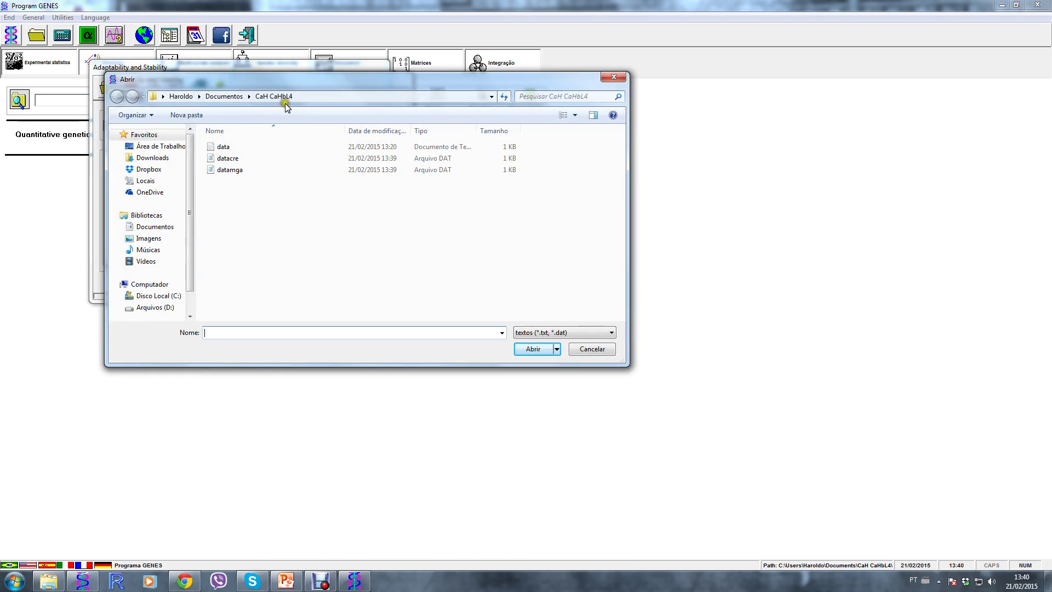
left_click(239, 161)
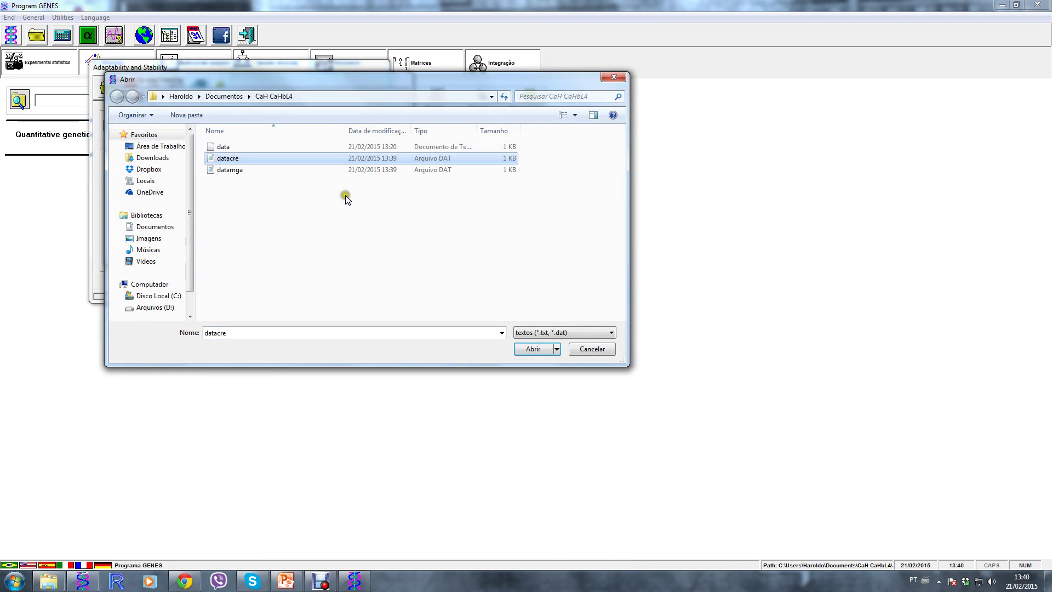
left_click(540, 350)
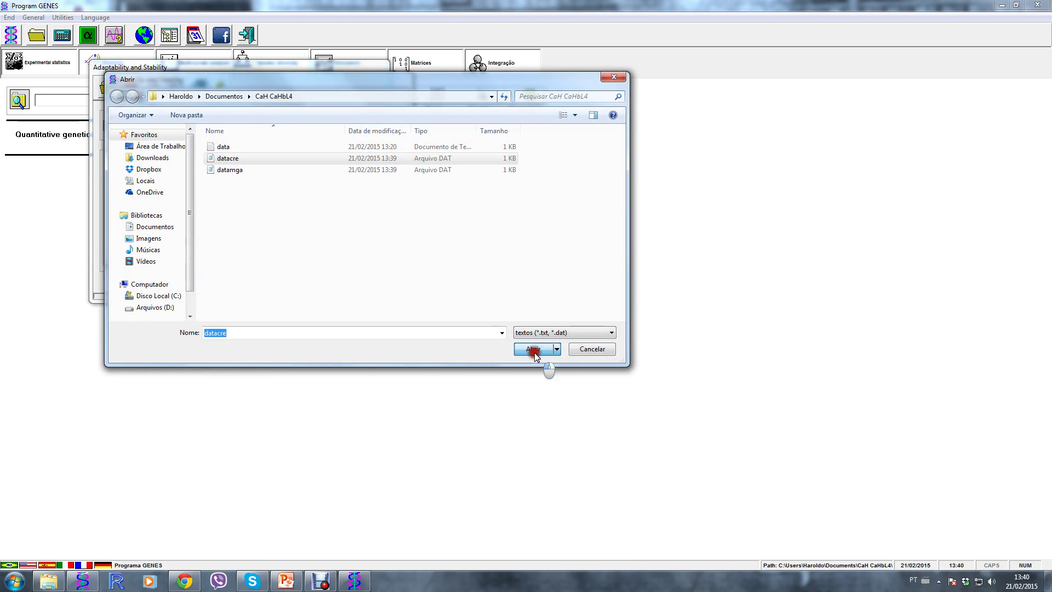
left_click(302, 152)
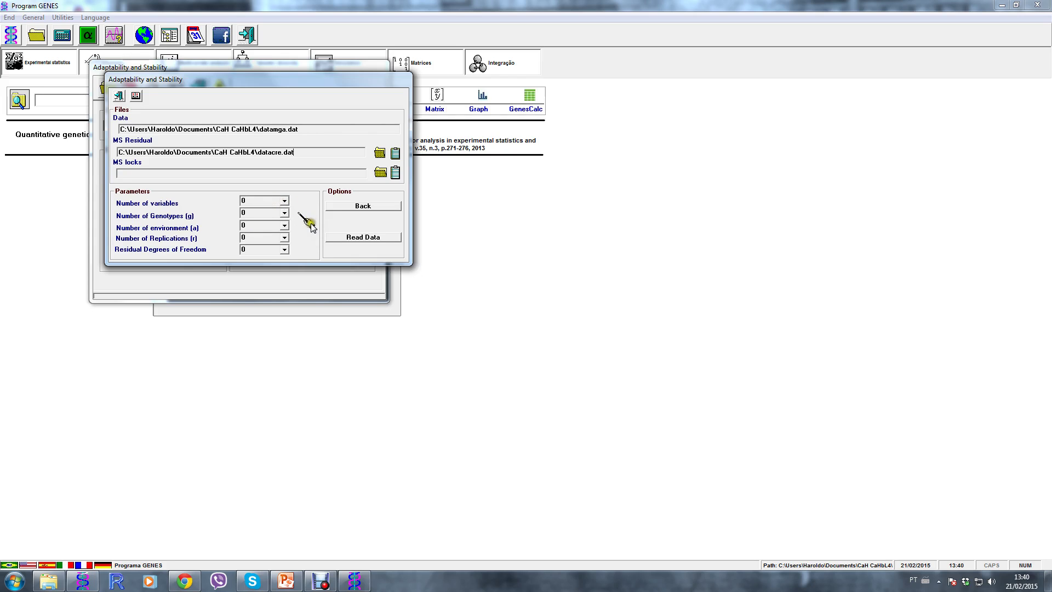
Autofill 1 variable, 4 genotypes and 3 environments, set 3 replications and 22 residual degrees of freedom, and return to the analysis window
left_click(308, 221)
left_click(285, 237)
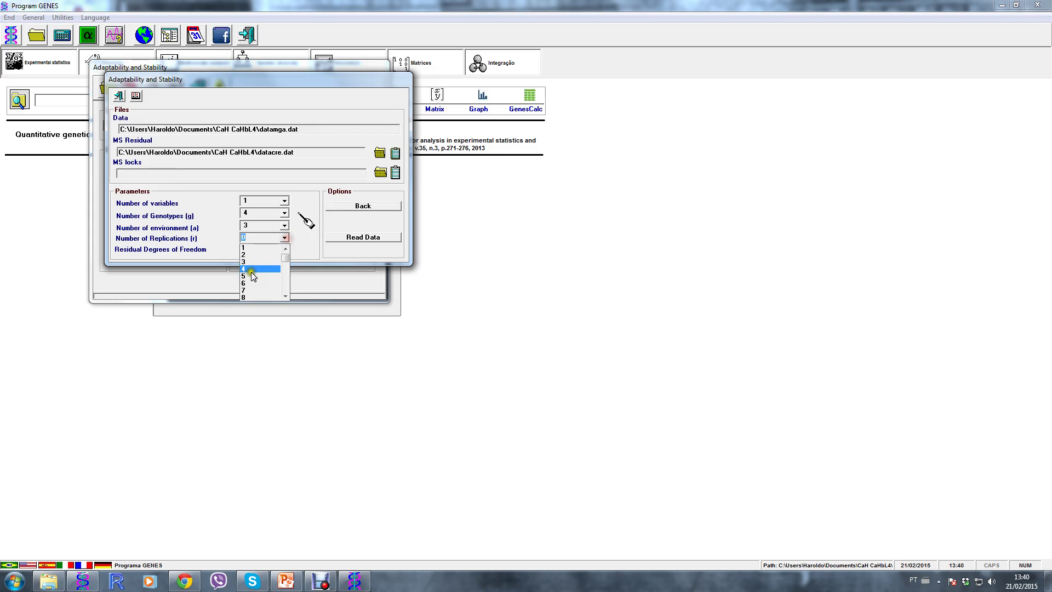
left_click(254, 263)
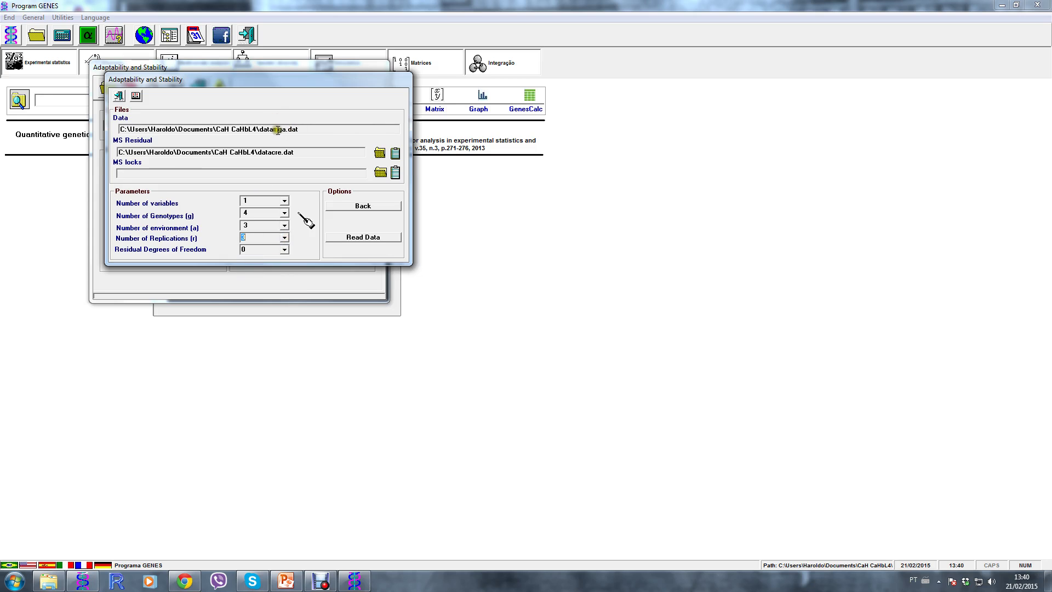
left_click_drag(272, 130, 299, 130)
left_click(275, 251)
left_click(283, 250)
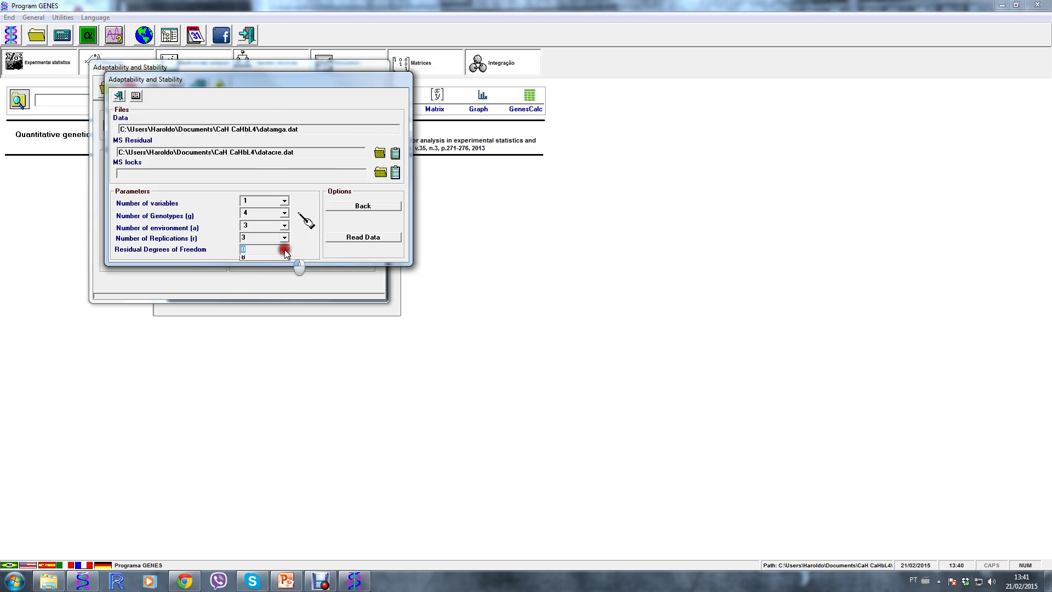
type("22")
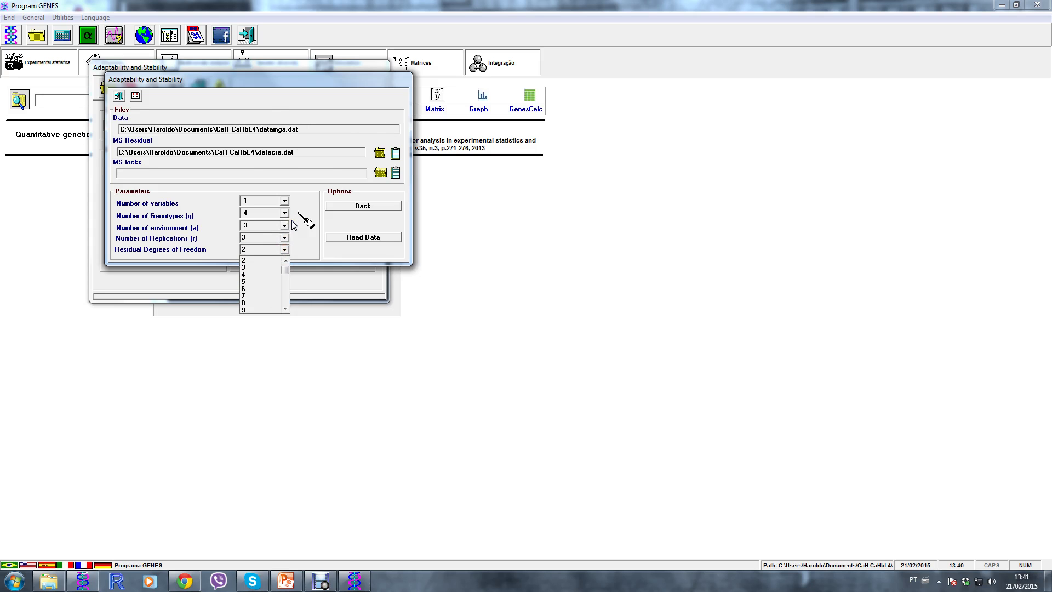
left_click(285, 251)
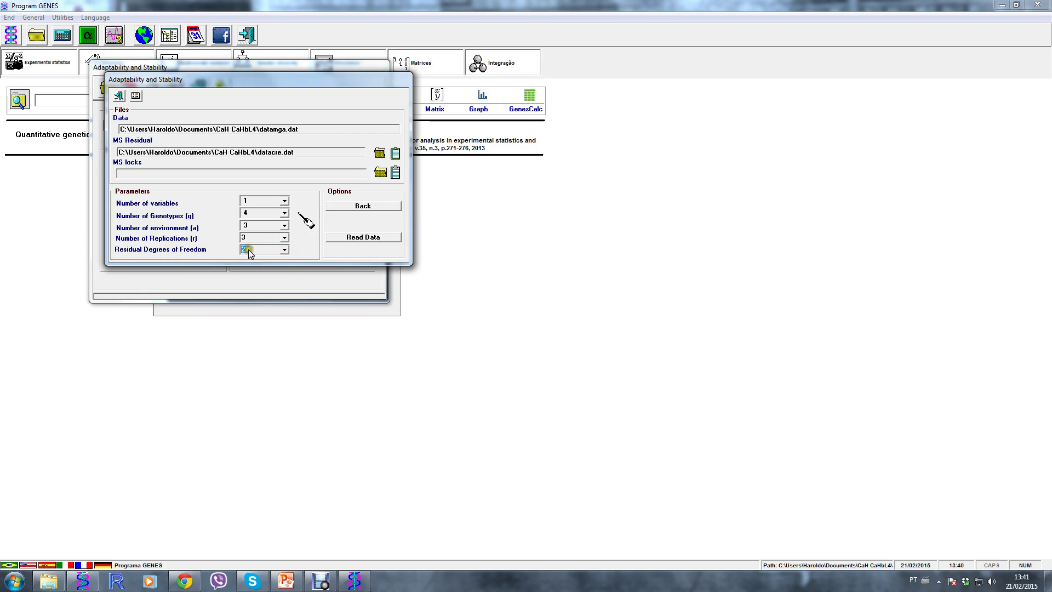
left_click(364, 209)
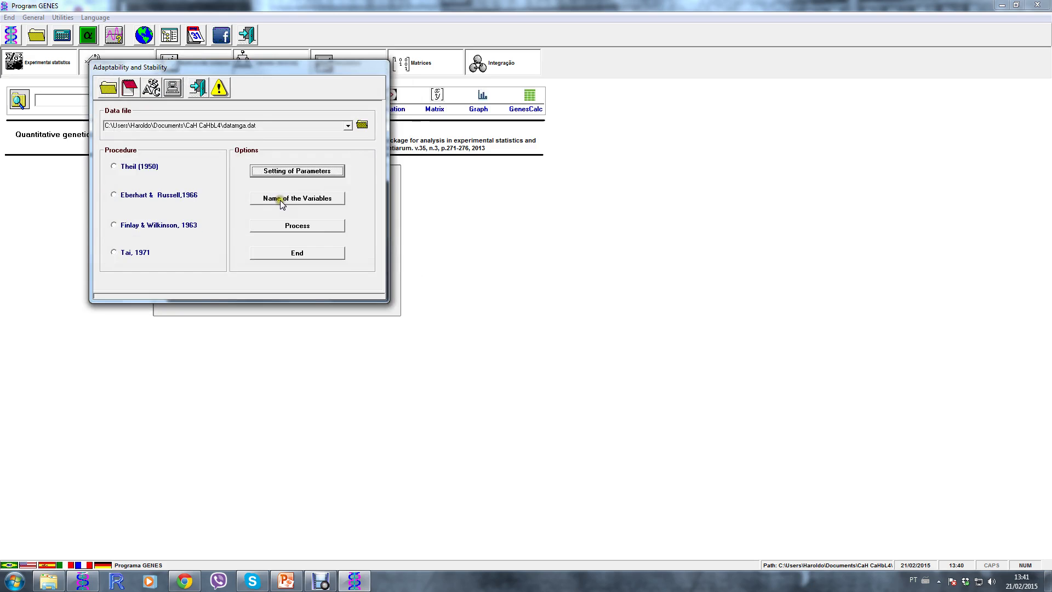
Accept the default variable name x1 and run the Eberhart & Russell, 1966 procedure
left_click(305, 201)
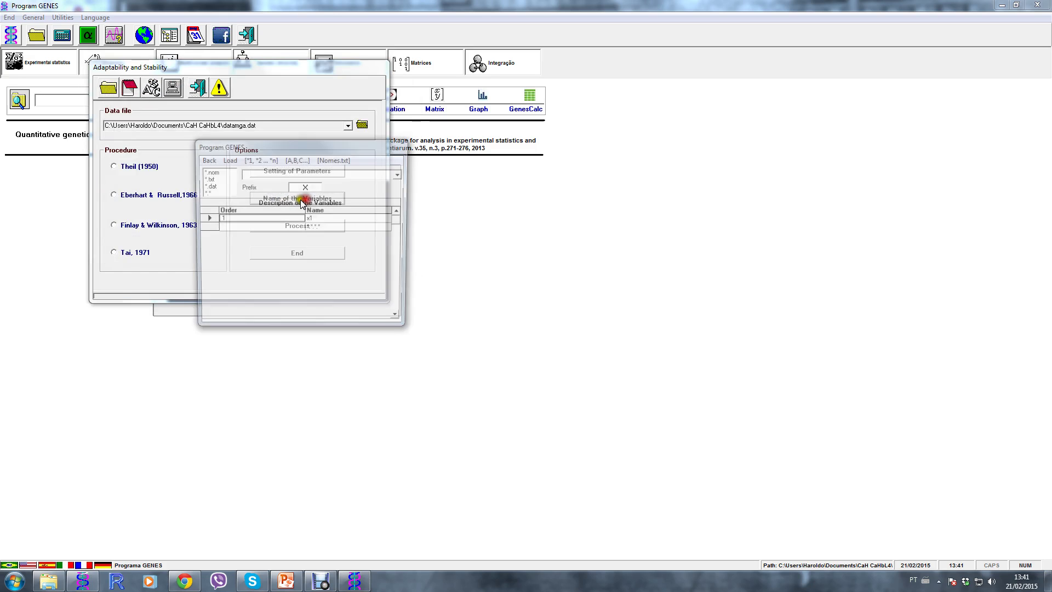
left_click(206, 164)
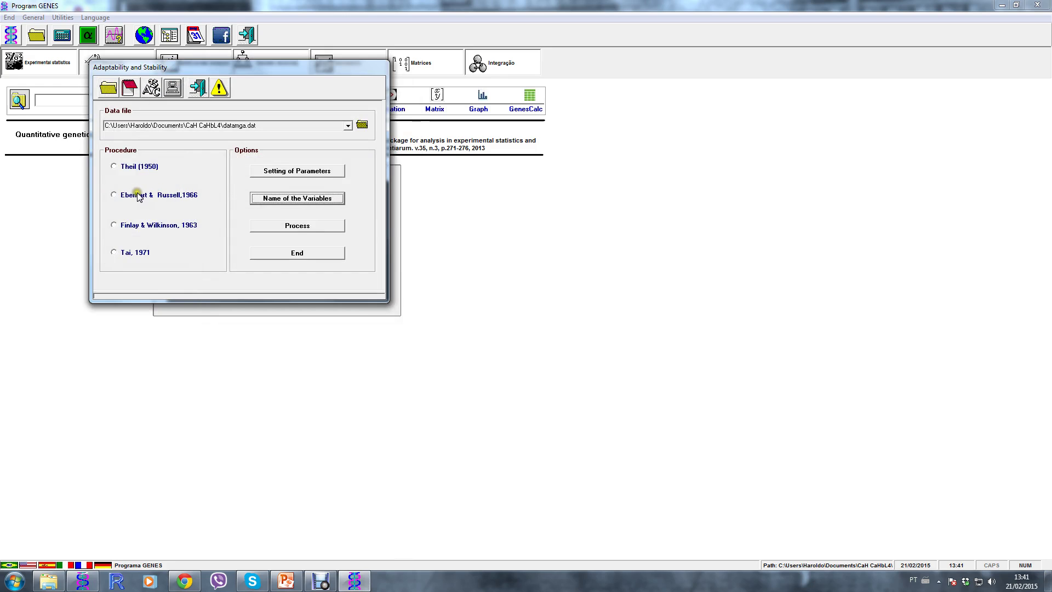
left_click(117, 196)
left_click(130, 197)
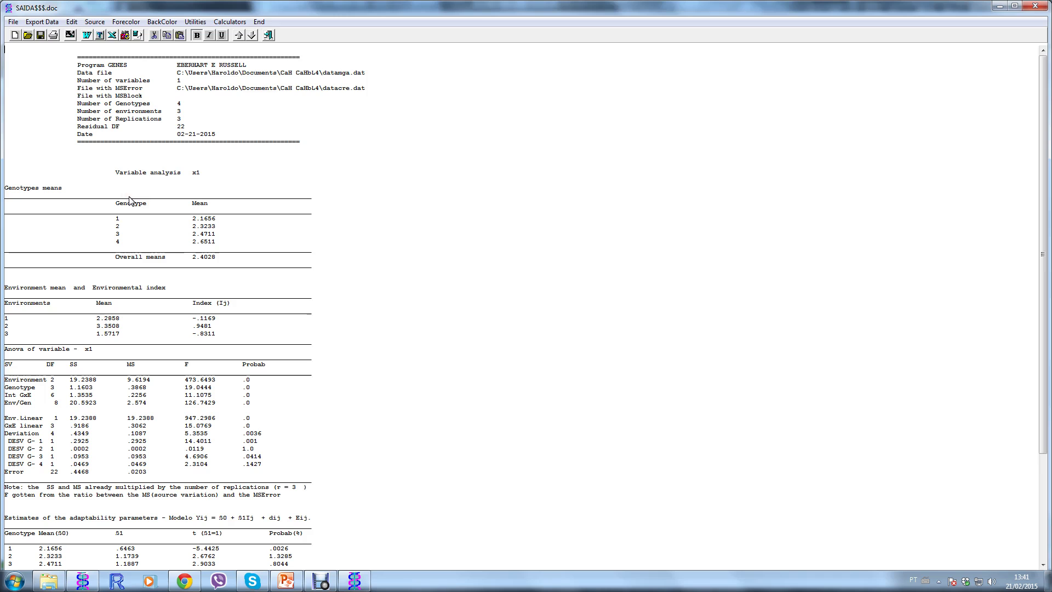
Examine the genotype means table and the overall mean in the Eberhart and Russell report
scroll(51, 228, "down", 3)
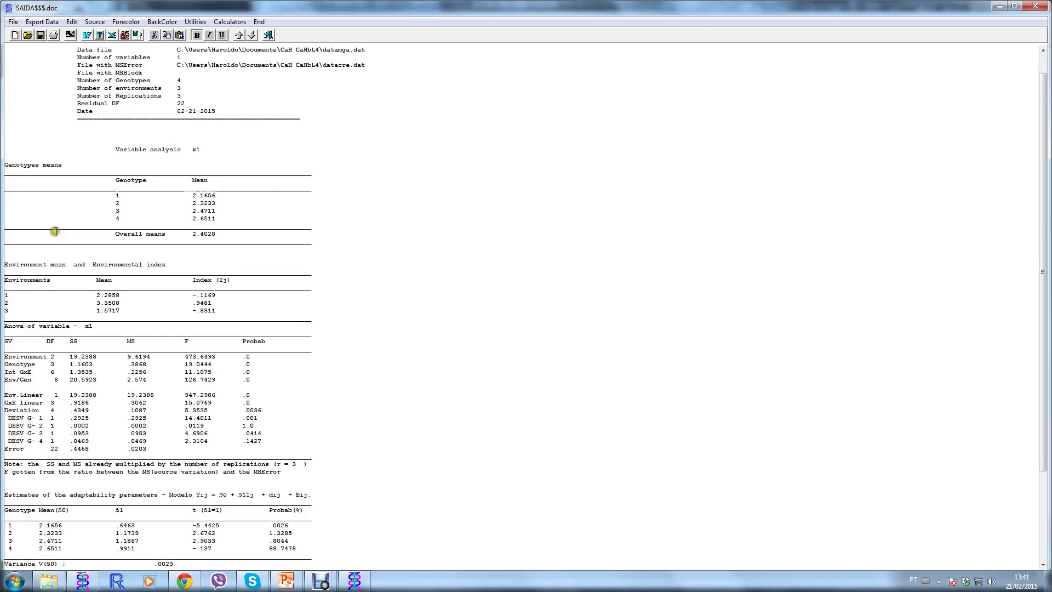
scroll(90, 228, "up", 3)
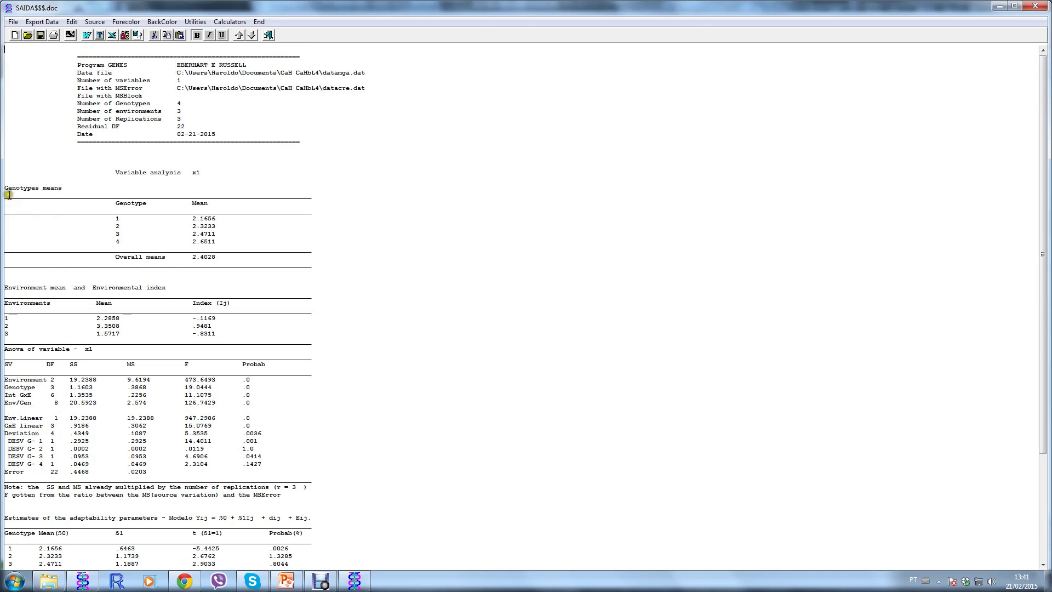
left_click_drag(6, 190, 242, 241)
left_click(125, 207)
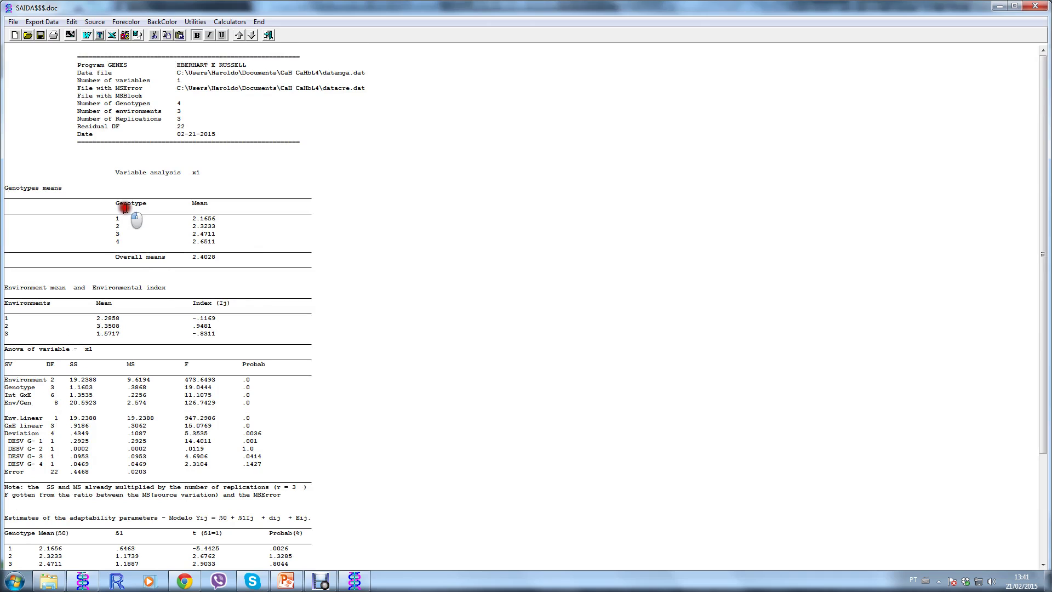
left_click_drag(116, 204, 220, 240)
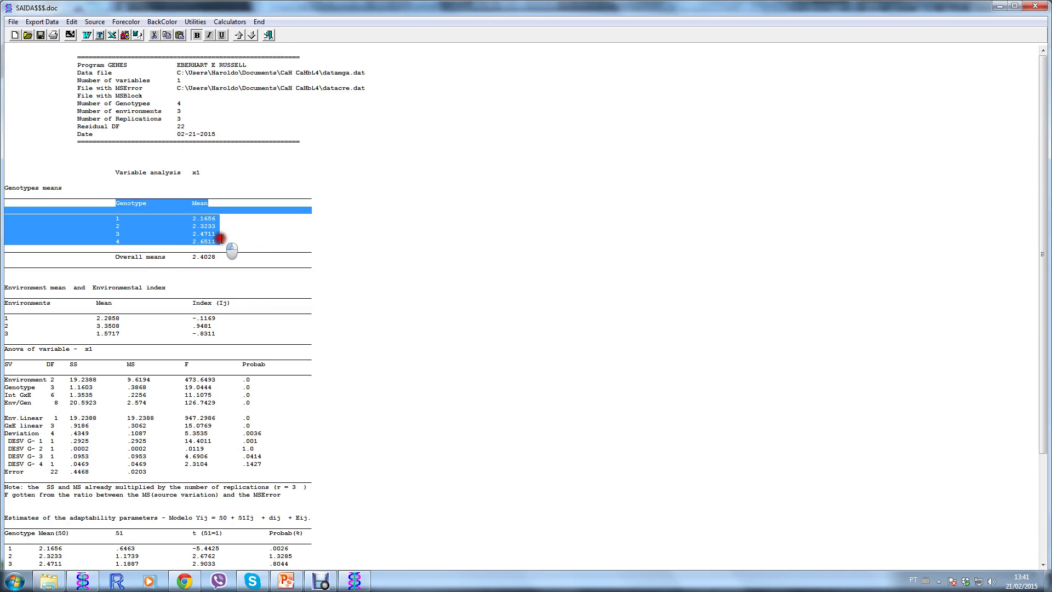
left_click(220, 239)
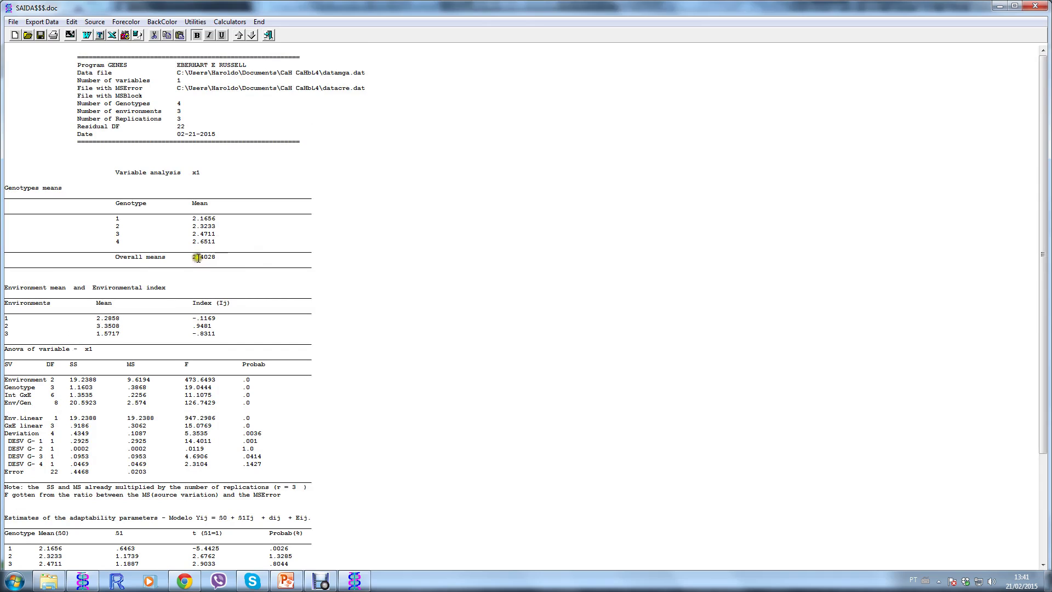
left_click_drag(192, 257, 218, 254)
Examine the environment means and the environmental index (Ij) for each environment, highlighting them in the report
left_click_drag(5, 303, 235, 331)
left_click(235, 332)
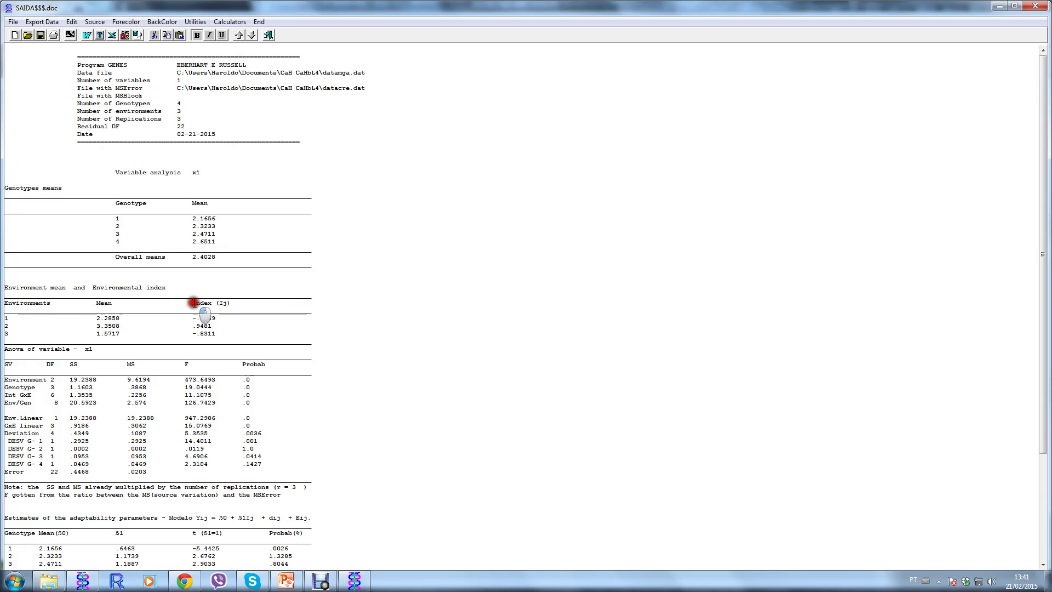
left_click_drag(194, 303, 30, 316)
left_click(219, 332)
left_click(30, 316)
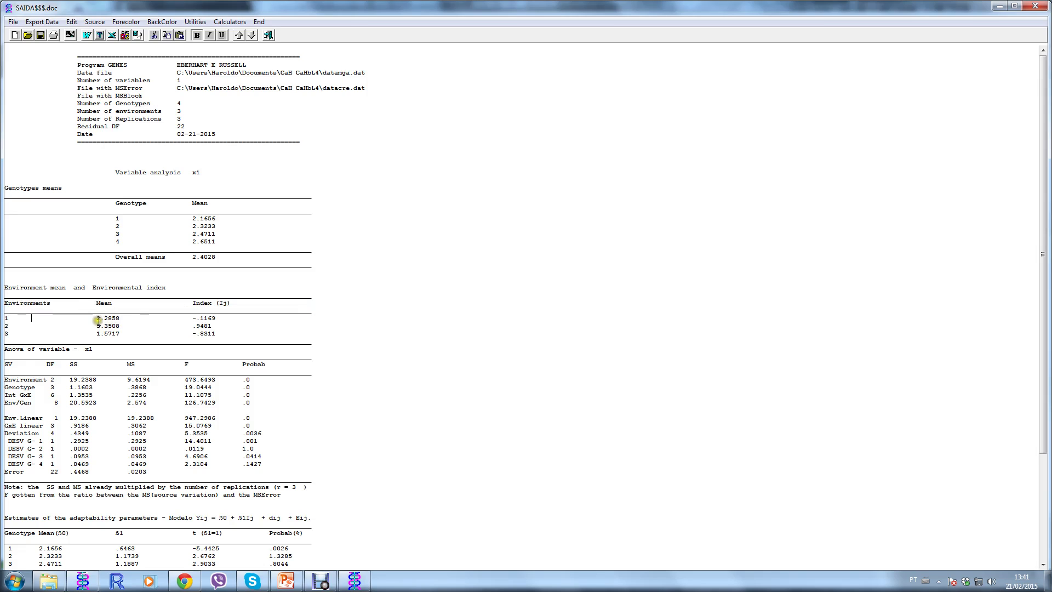
left_click_drag(93, 318, 123, 328)
left_click(120, 318)
mouse_move(94, 317)
left_mouse_down()
mouse_move(120, 316)
mouse_move(99, 317)
mouse_move(110, 332)
left_mouse_up()
left_click_drag(192, 321, 225, 333)
left_click(203, 326)
Examine the ANOVA table of variable x1, from the environment and genotype sources through the linear, deviation and error rows
left_click(10, 365)
left_click_drag(97, 395, 86, 395)
scroll(88, 394, "down", 2)
left_click(143, 404)
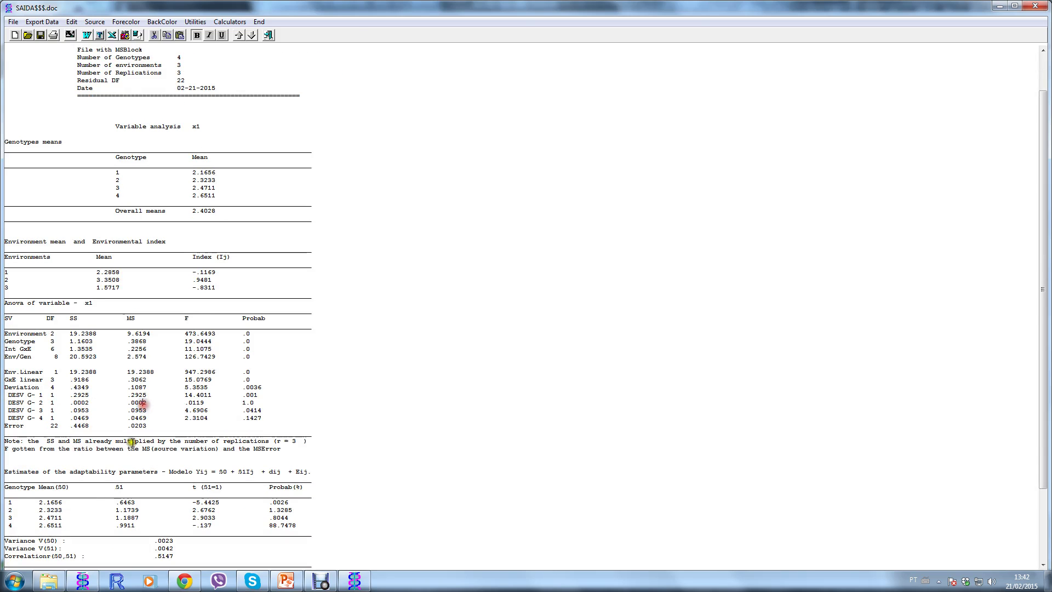
scroll(15, 400, "down", 2)
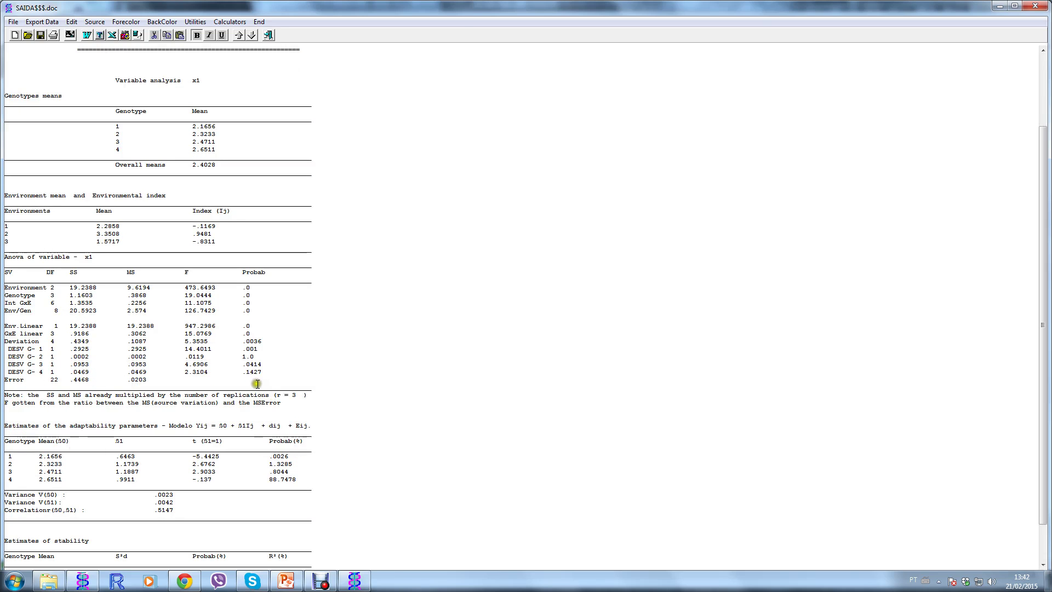
left_click_drag(262, 382, 7, 265)
left_click(7, 265)
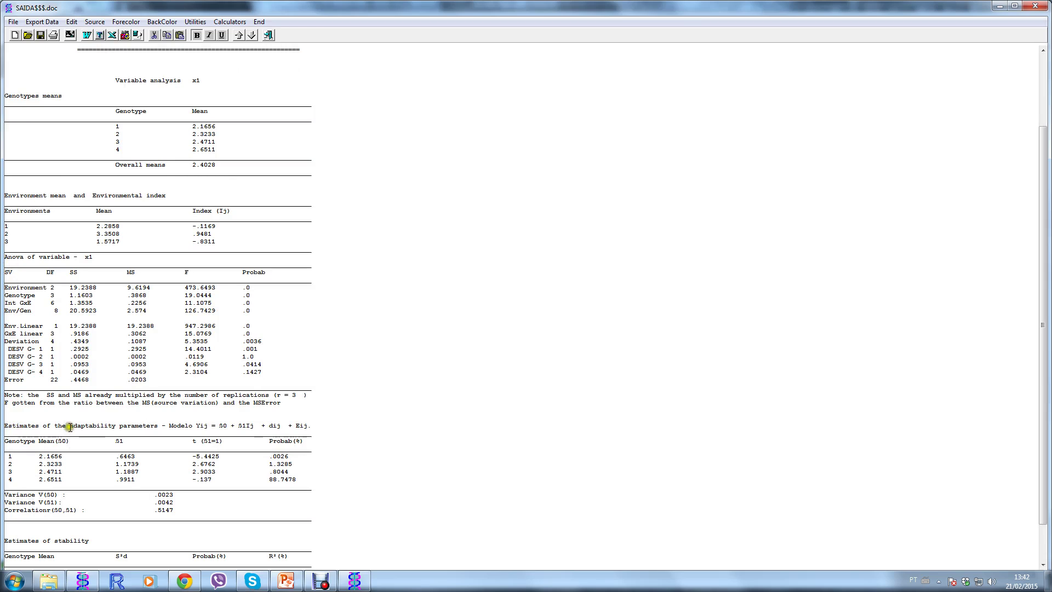
Examine the adaptability parameter estimates per genotype, highlighting the S1 coefficients, the t (S1=1) values and their probabilities
left_click_drag(70, 427, 164, 425)
left_click(164, 425)
double_click(119, 441)
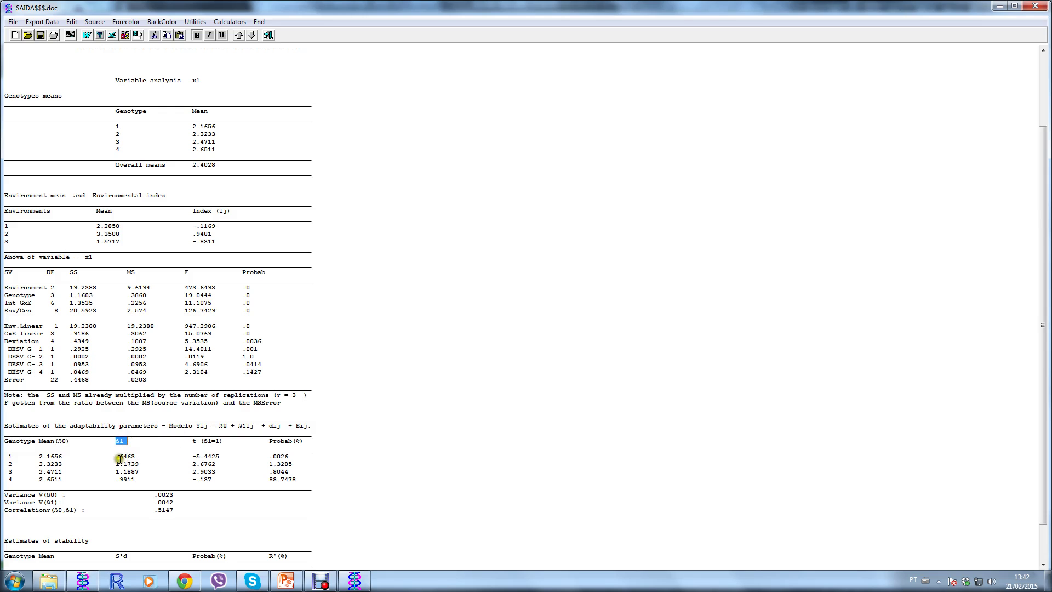
left_click_drag(117, 456, 138, 457)
left_click(194, 442)
double_click(195, 442)
left_click(204, 442)
left_click_drag(204, 442, 219, 441)
left_click(196, 458)
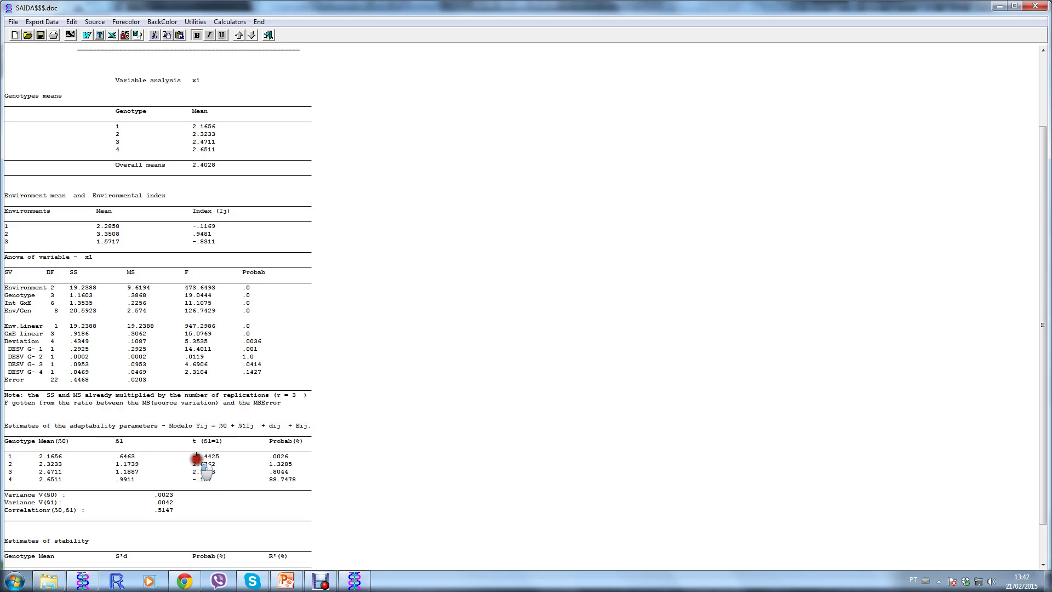
left_click_drag(196, 479, 189, 479)
left_click(282, 443)
left_click_drag(266, 456, 293, 463)
left_click(294, 463)
Examine the Estimates of stability table, highlighting the mean, S²d, Probab(%) and R²(%) columns, with a brief look at the commenter's data in the browser
scroll(295, 466, "down", 1)
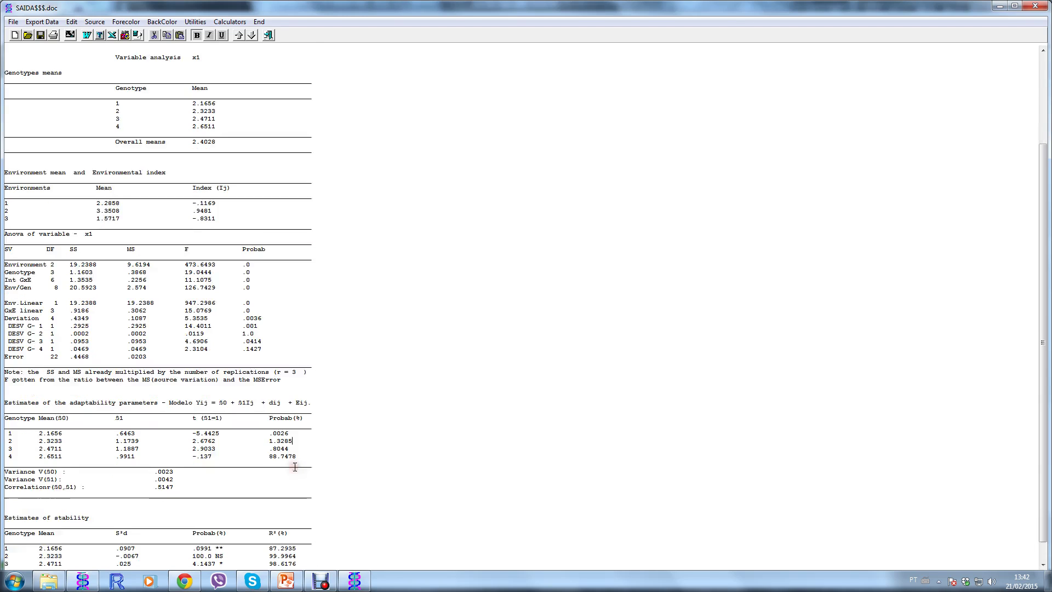
scroll(295, 466, "down", 1)
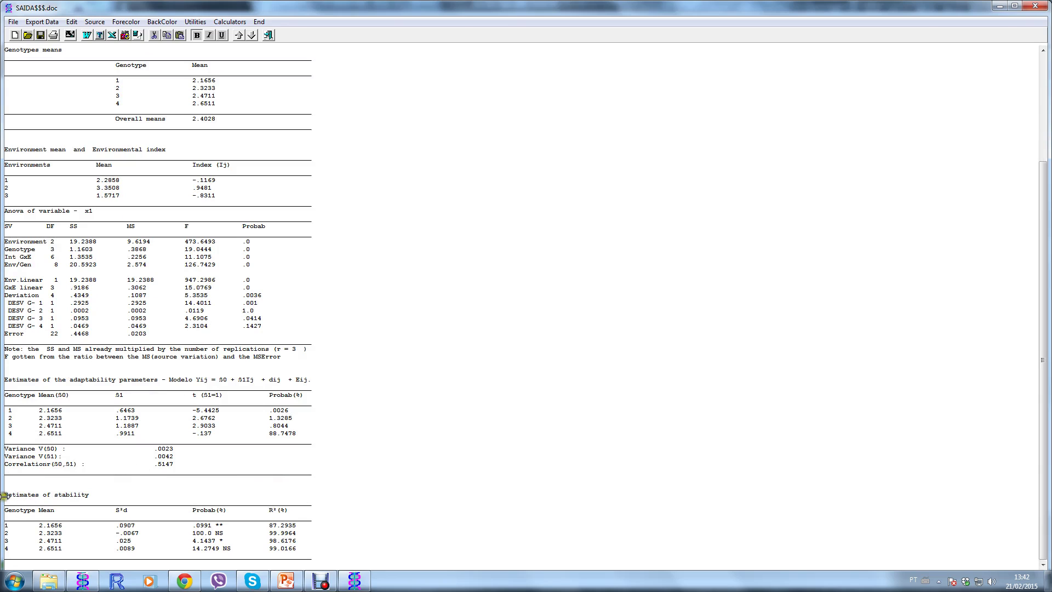
left_click_drag(6, 495, 329, 520)
left_click(326, 516)
left_click(192, 585)
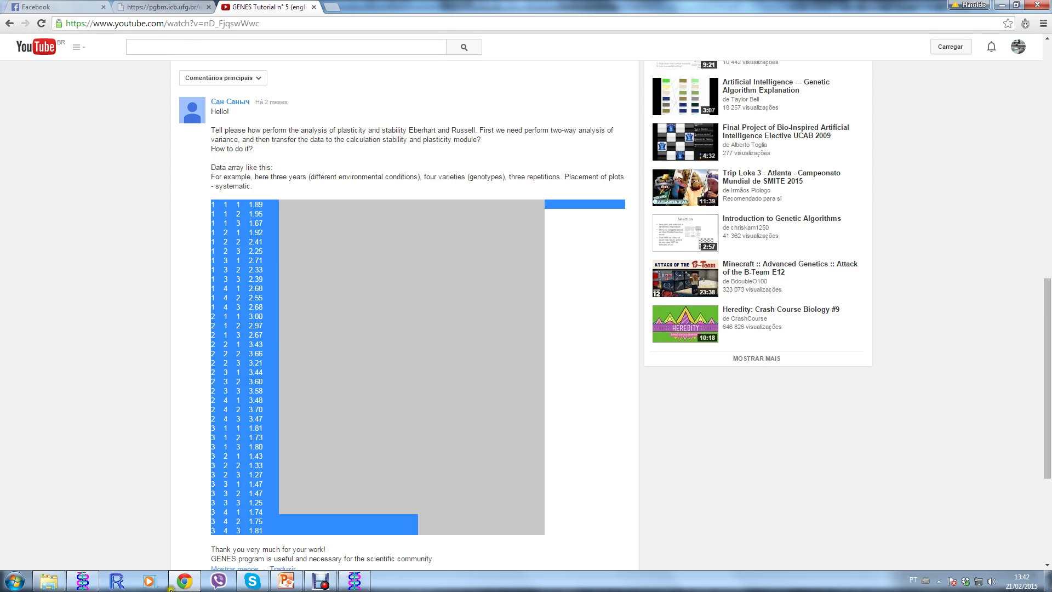
left_click(193, 586)
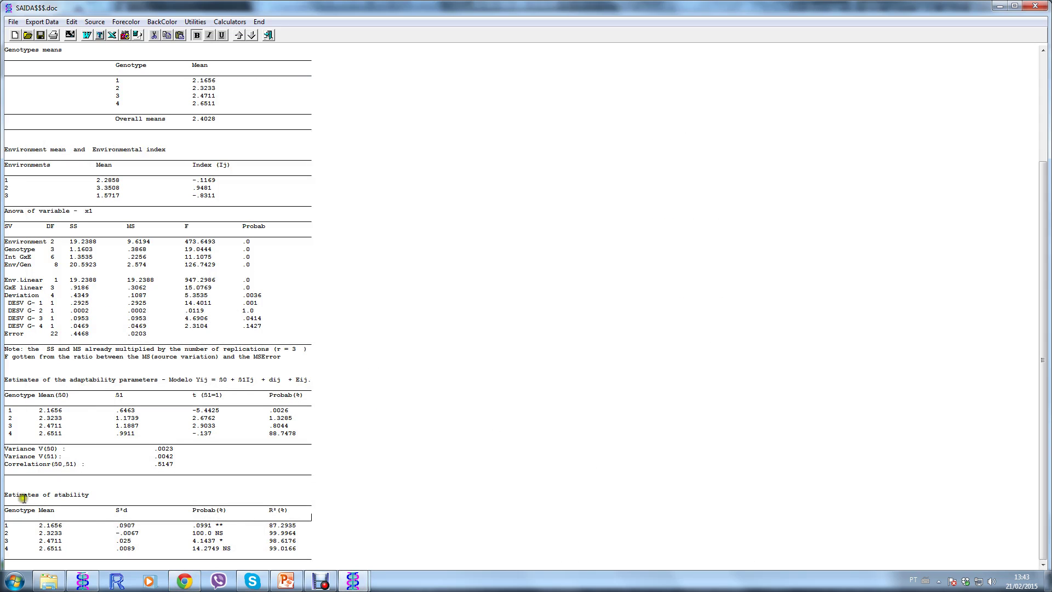
left_click_drag(12, 503, 113, 511)
left_click(136, 513)
left_click_drag(187, 510, 291, 508)
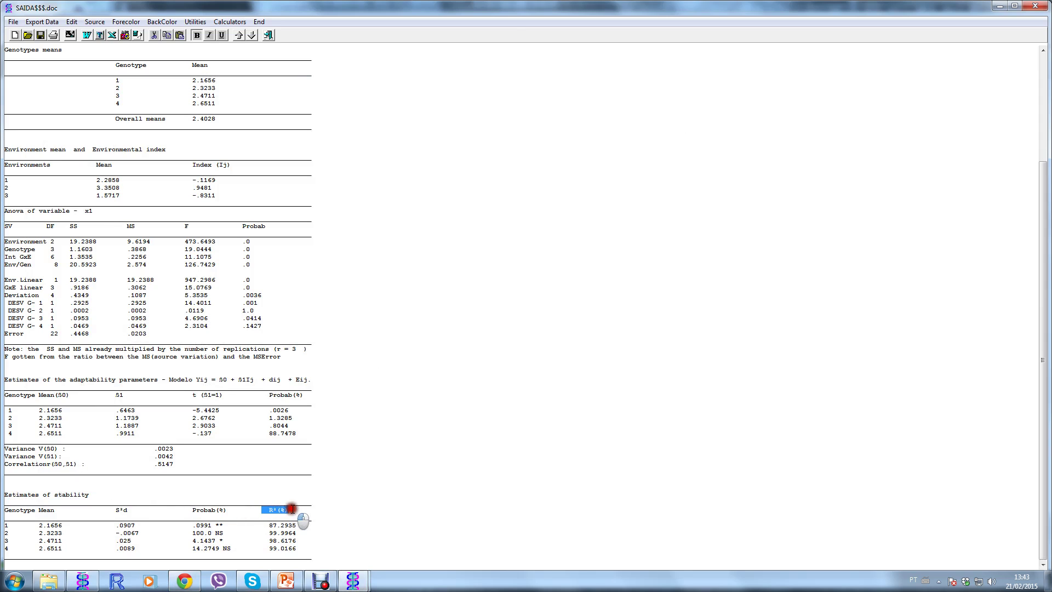
left_click(291, 509)
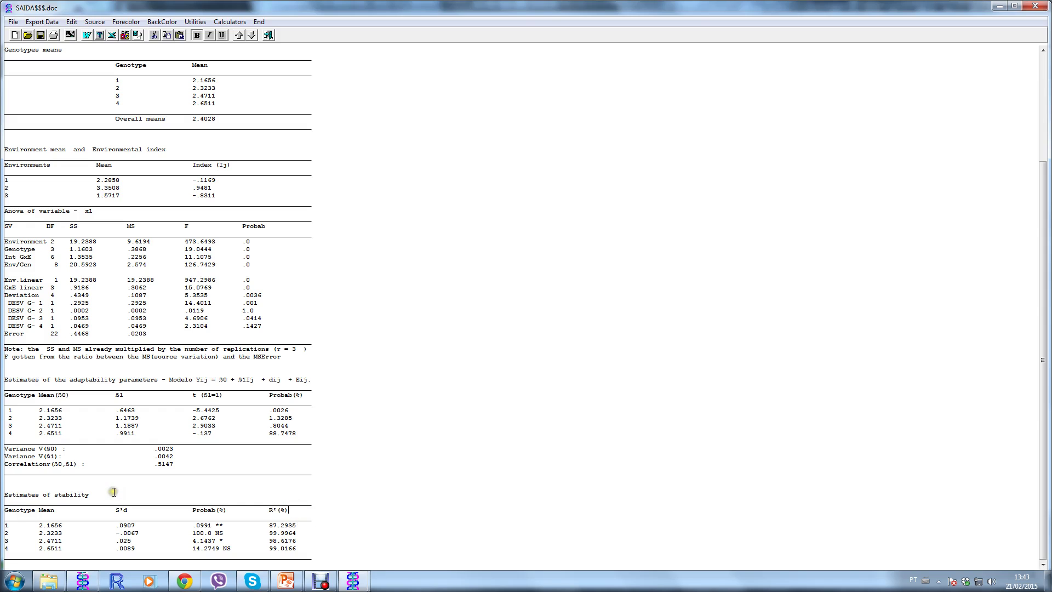
left_click_drag(100, 495, 2, 496)
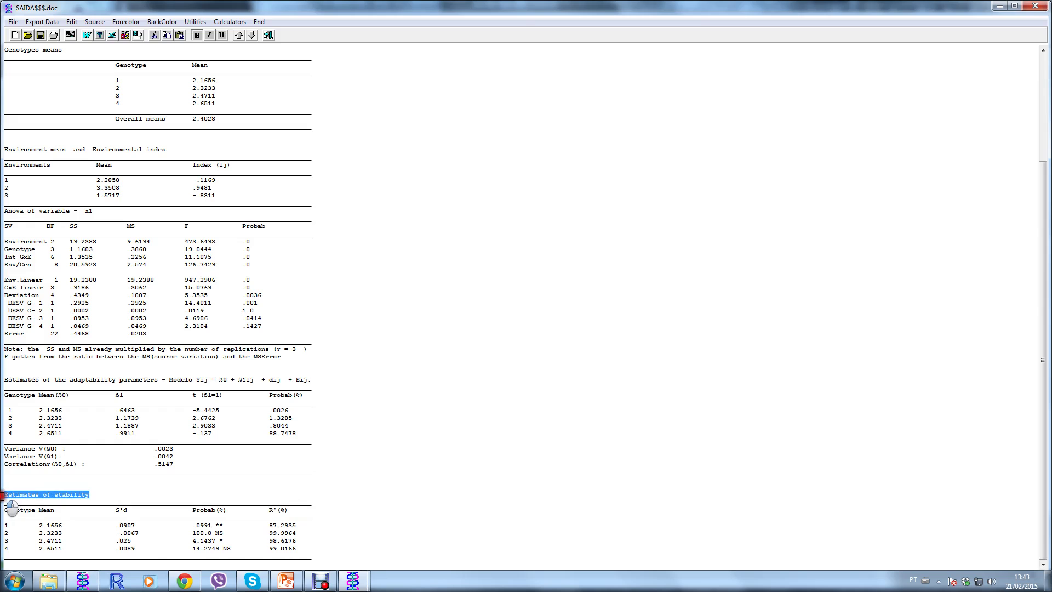
left_click(39, 494)
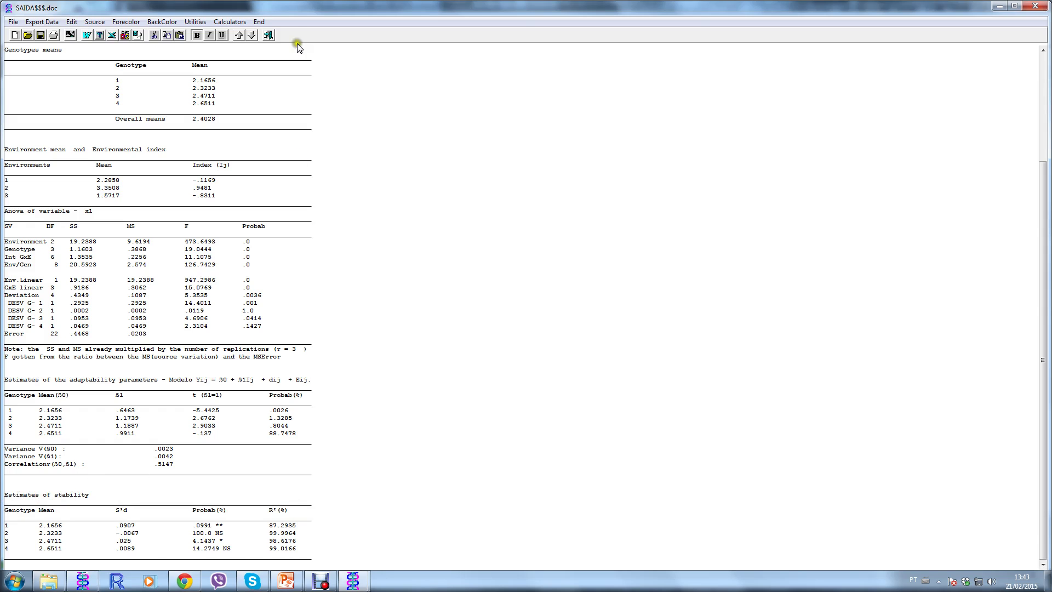
Export the Eberhart and Russell report to Word, and close the exported document without saving
left_click(89, 35)
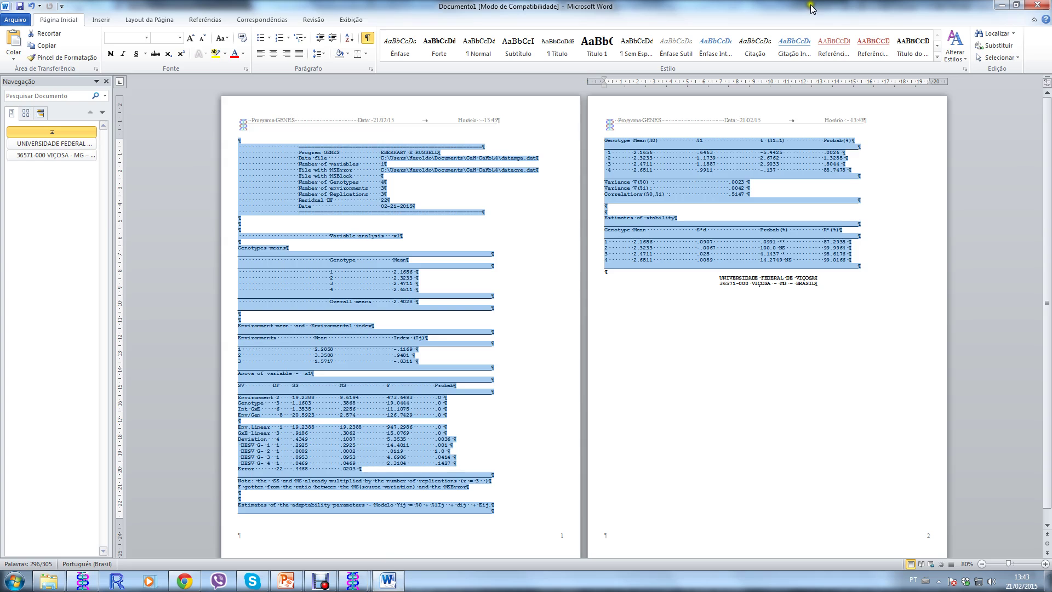
left_click(1046, 5)
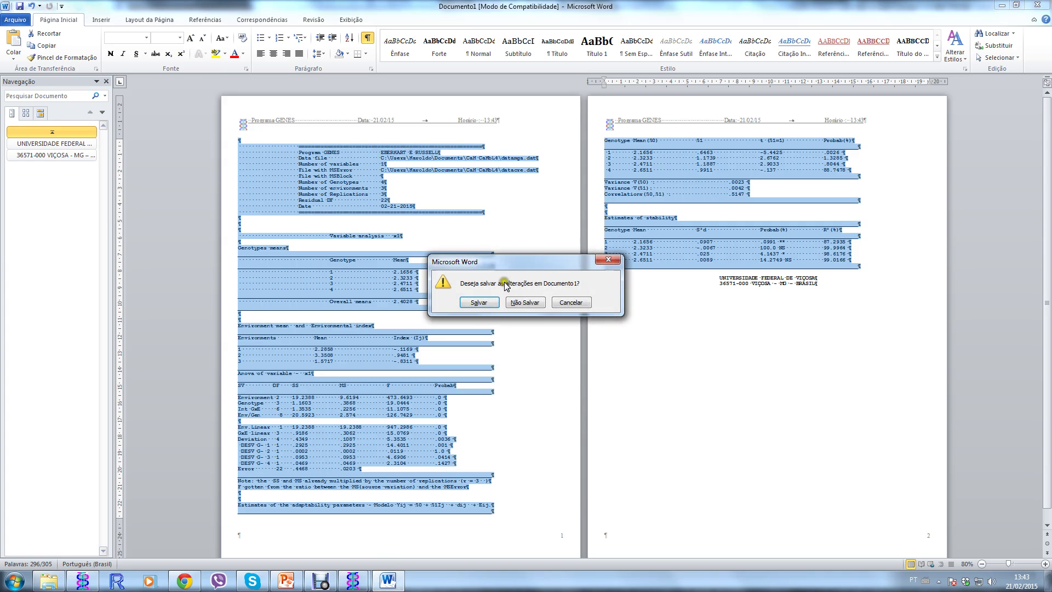
left_click(524, 303)
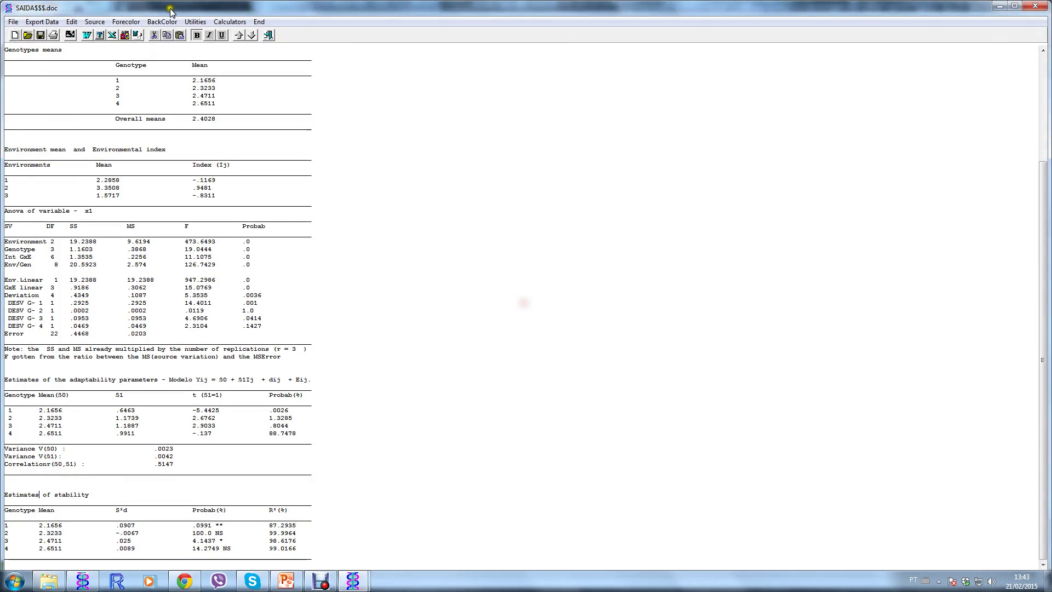
Leave the report for the stability graph and plot the Eberhart/Finlay regression line of genotypes 2, 3 and 4 one at a time
left_click(270, 36)
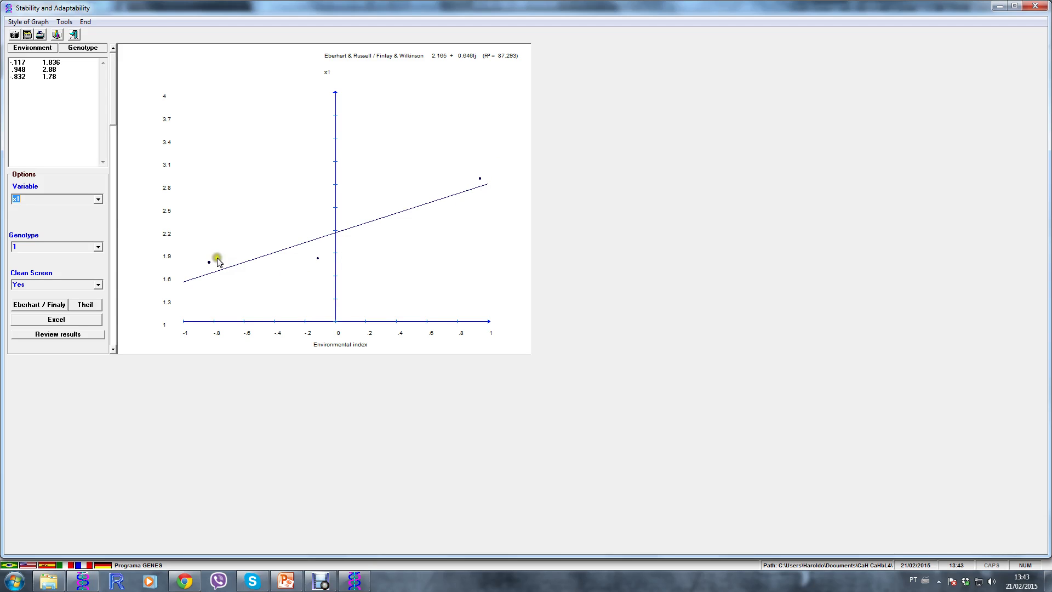
left_click(99, 247)
left_click(64, 261)
left_click(44, 306)
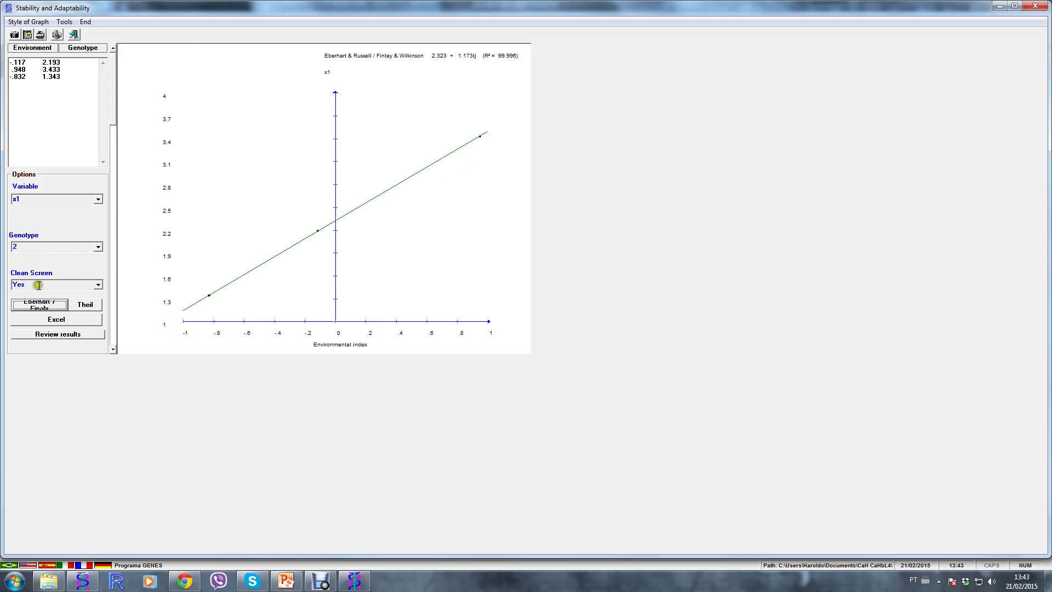
left_click(97, 246)
left_click(62, 269)
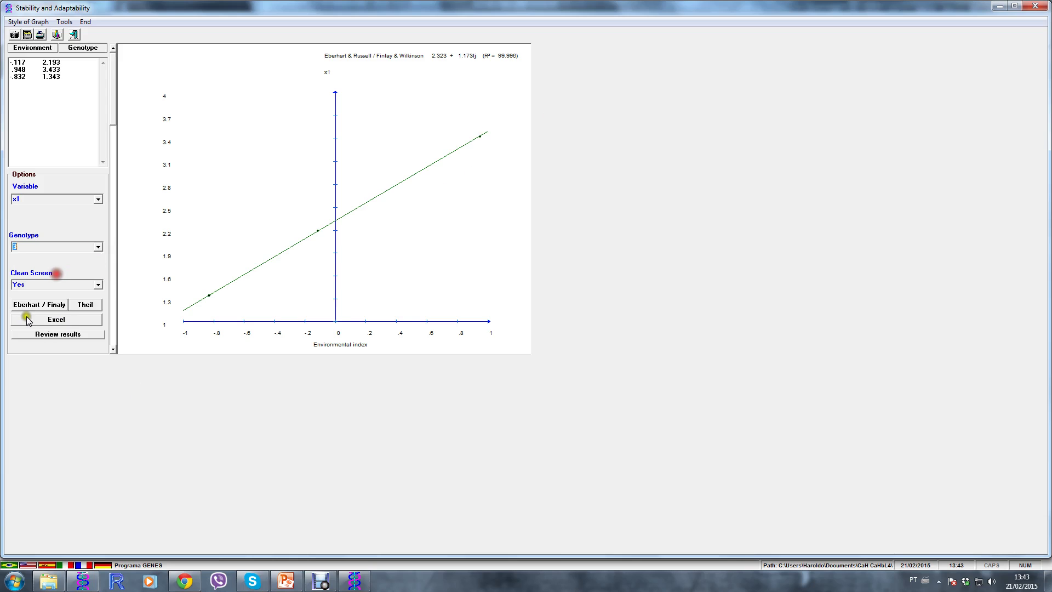
left_click(28, 304)
left_click(97, 247)
left_click(53, 278)
left_click(44, 310)
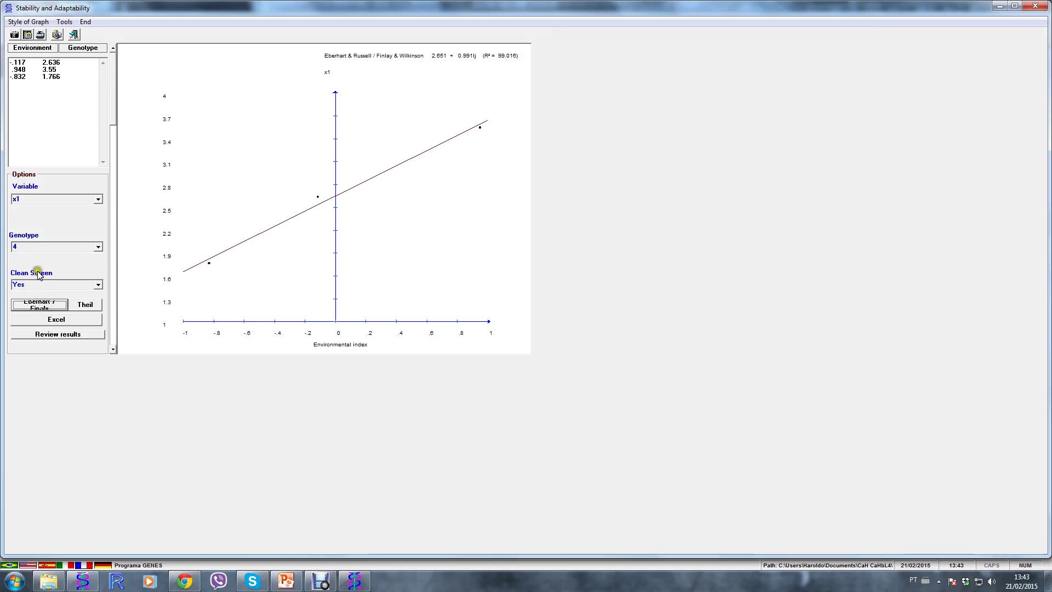
Set Clean Screen to No and overlay the Eberhart/Finlay regression lines of genotypes 1, 2 and 3 on the graph
left_click(98, 283)
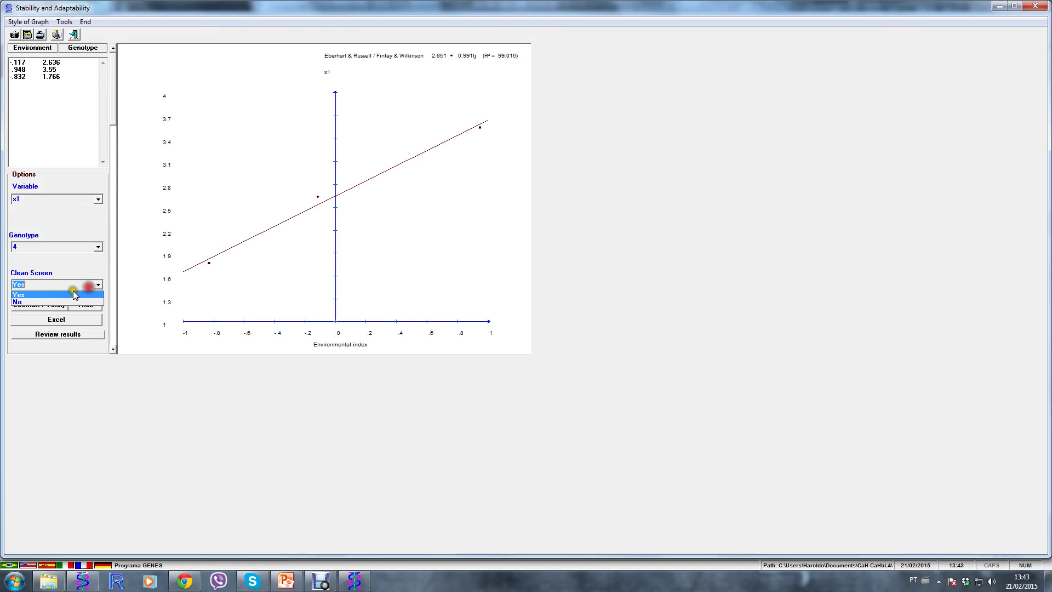
left_click(65, 302)
left_click(99, 247)
left_click(83, 259)
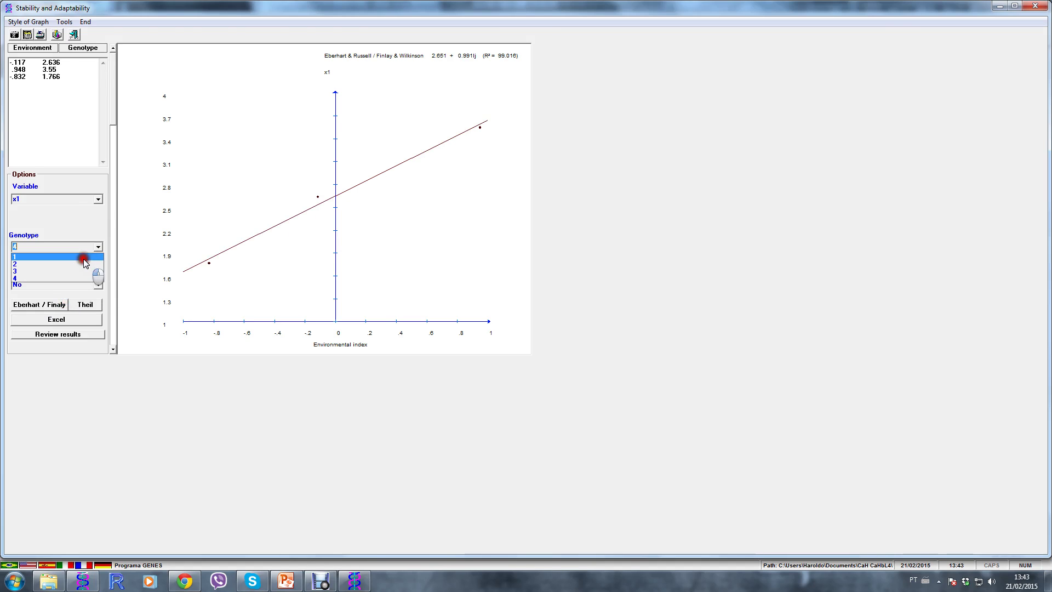
left_click(35, 307)
left_click(99, 247)
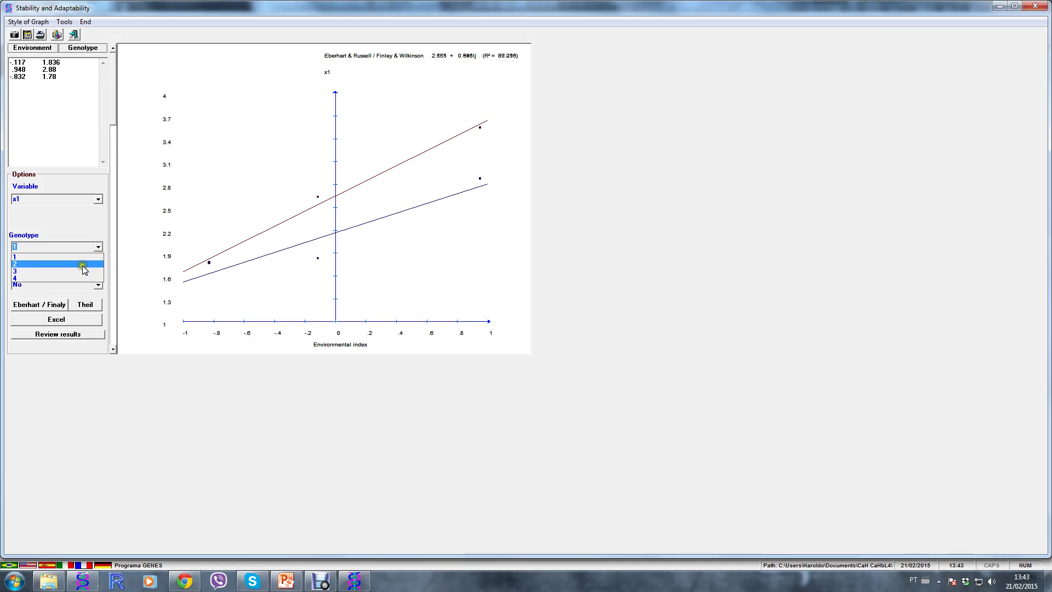
left_click(82, 265)
left_click(57, 303)
left_click(99, 247)
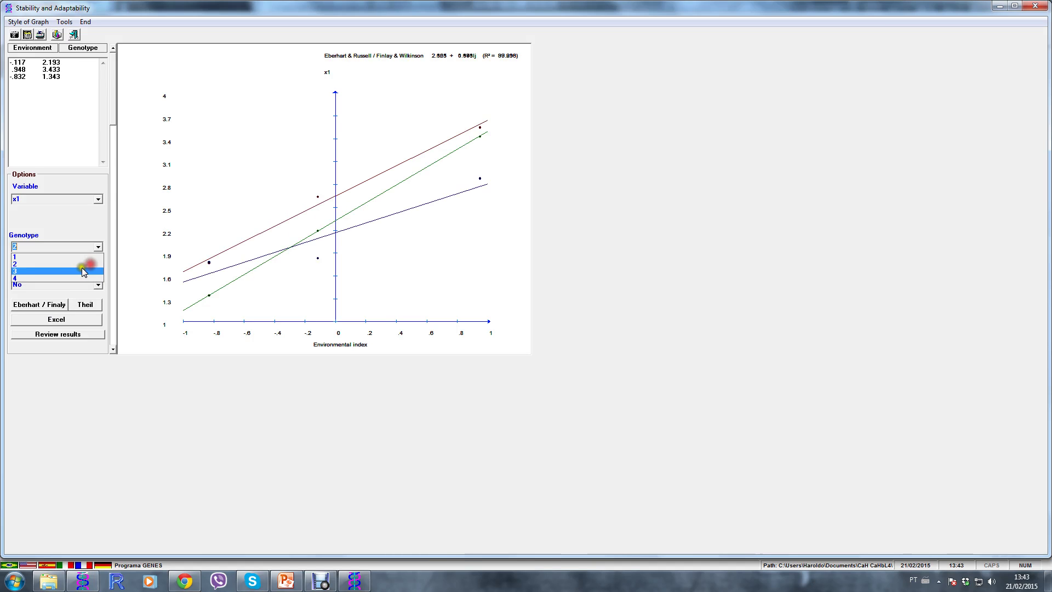
left_click(81, 268)
left_click(50, 307)
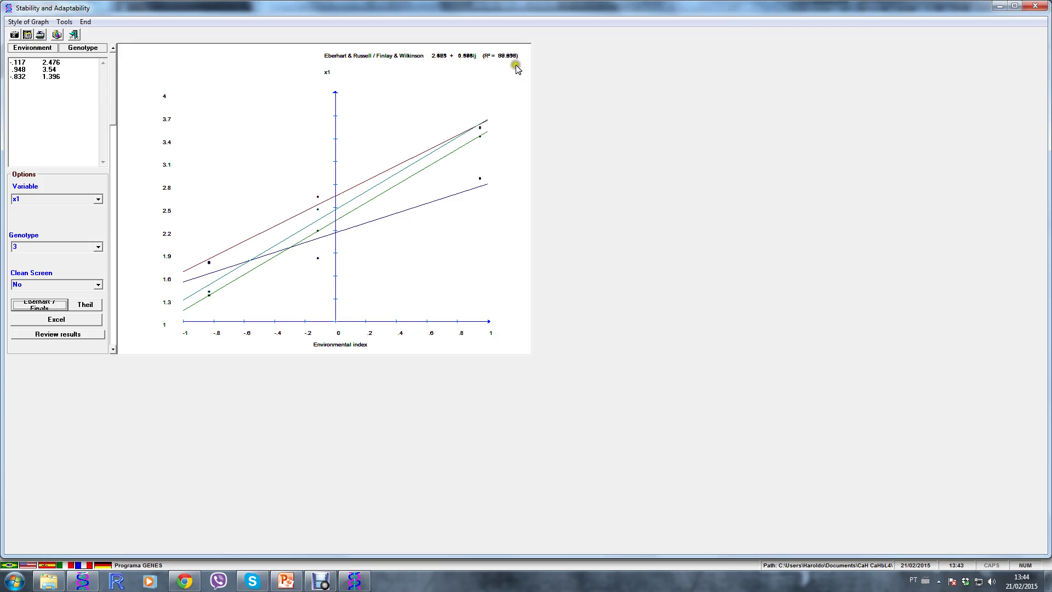
Keep variable x1 and add the Theil regression line for genotype 3 to the graph
left_click(102, 199)
left_click(98, 202)
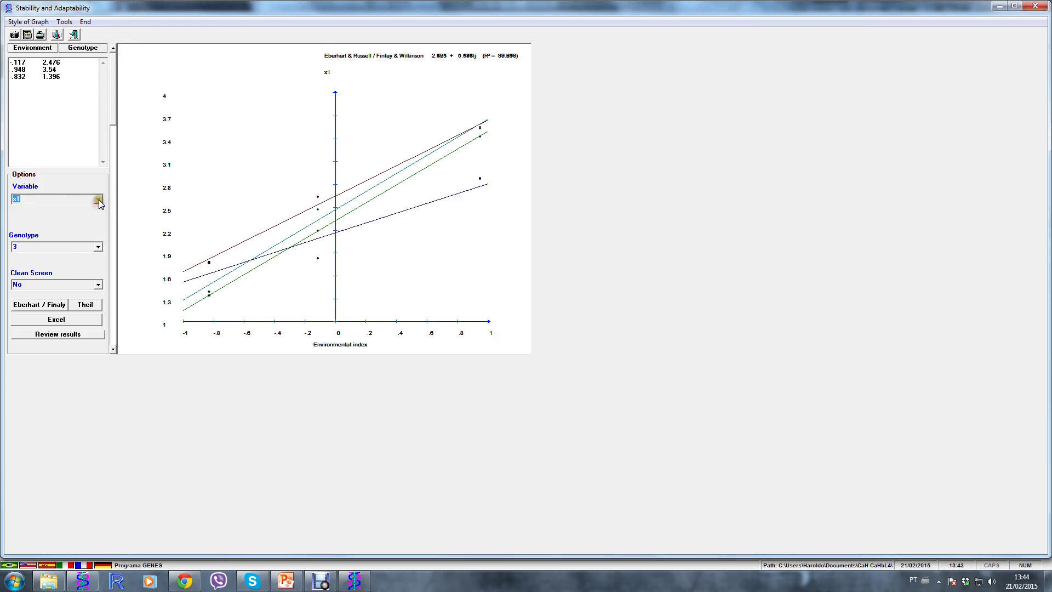
left_click(87, 223)
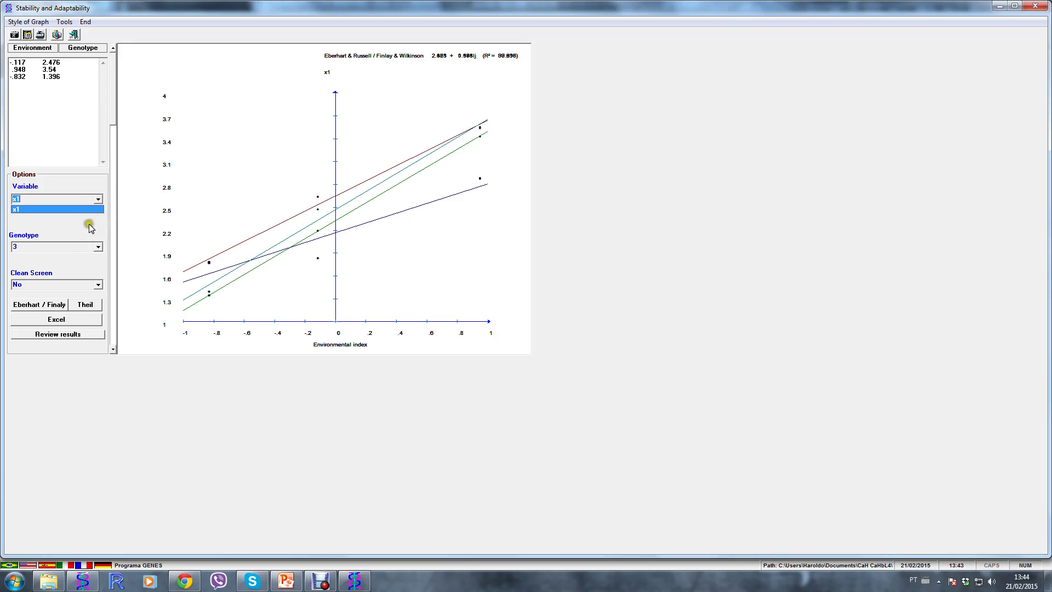
left_click(84, 308)
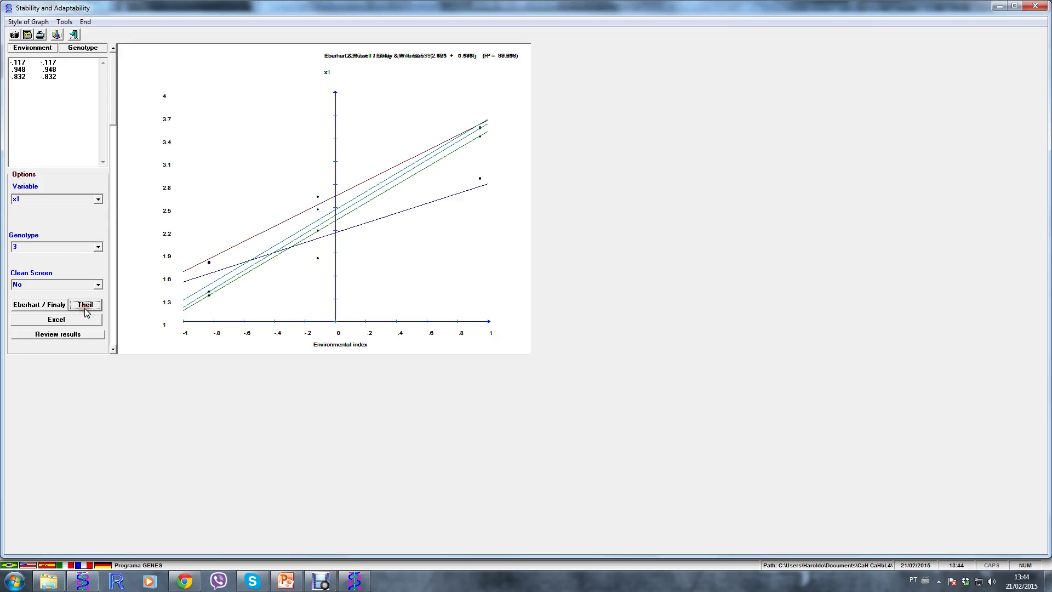
Close the overlaid graph, the Theil (1950) report and its graph, and exit the Adaptability and Stability window
left_click(82, 23)
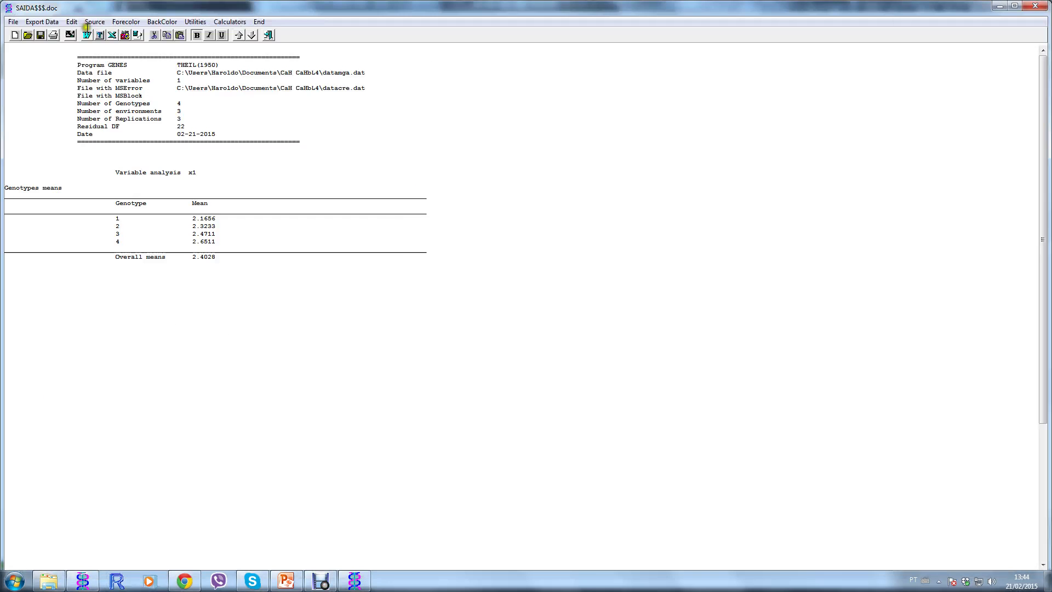
left_click(267, 35)
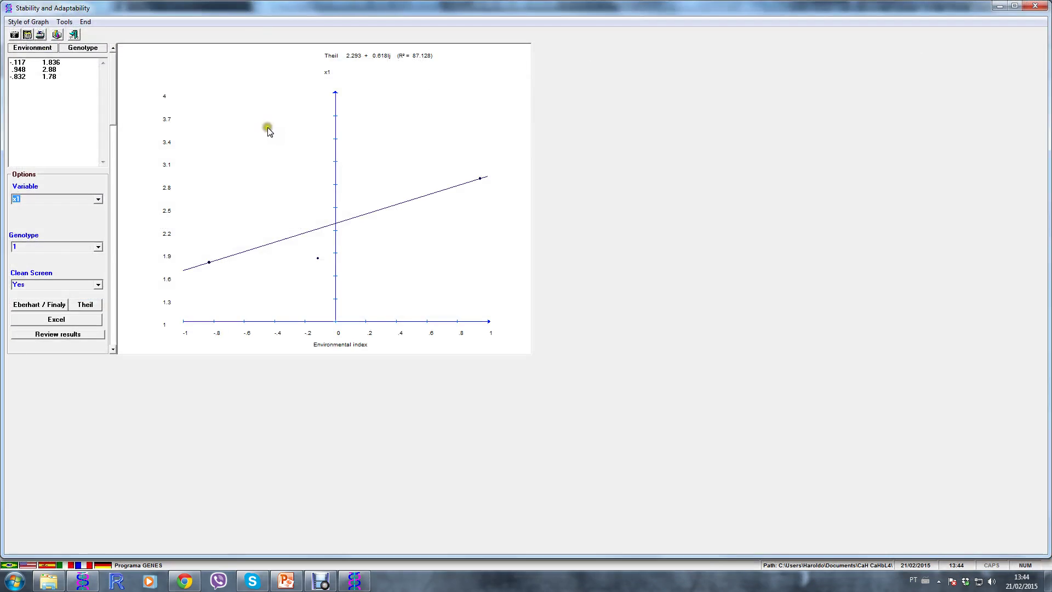
left_click(90, 21)
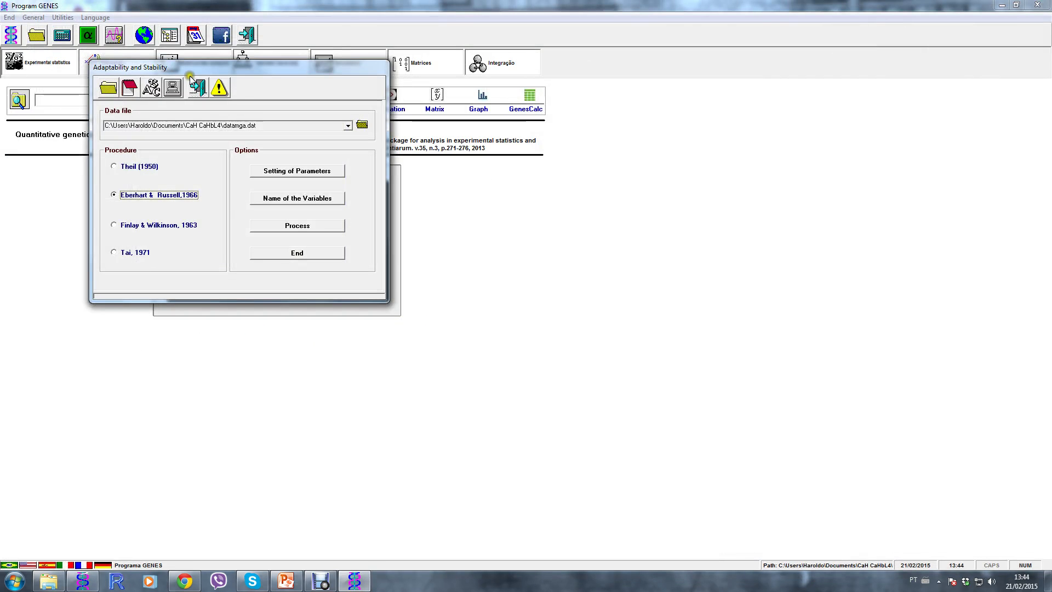
left_click(200, 95)
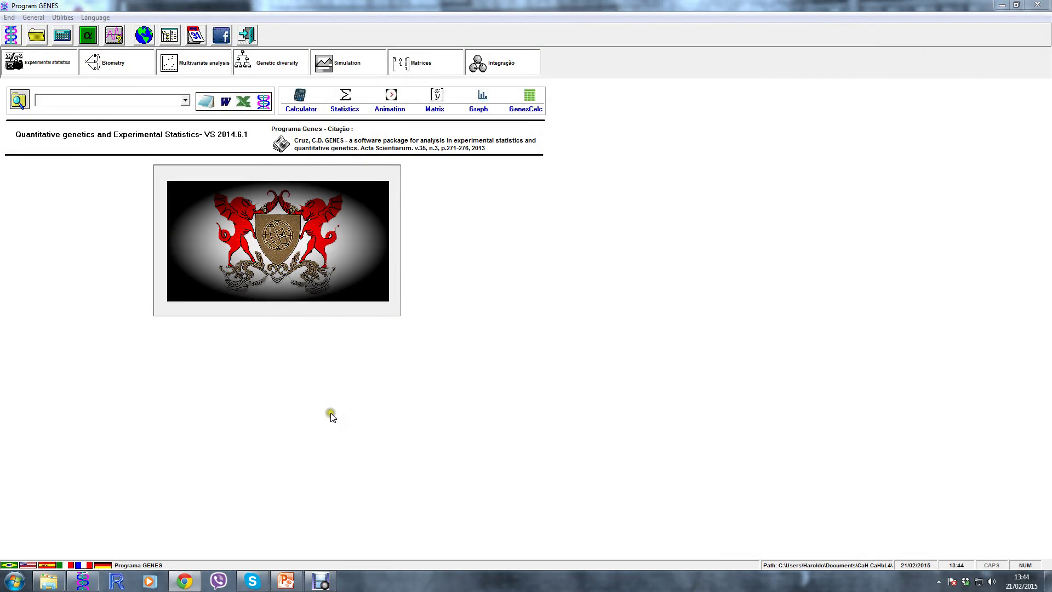
mouse_move(325, 584)
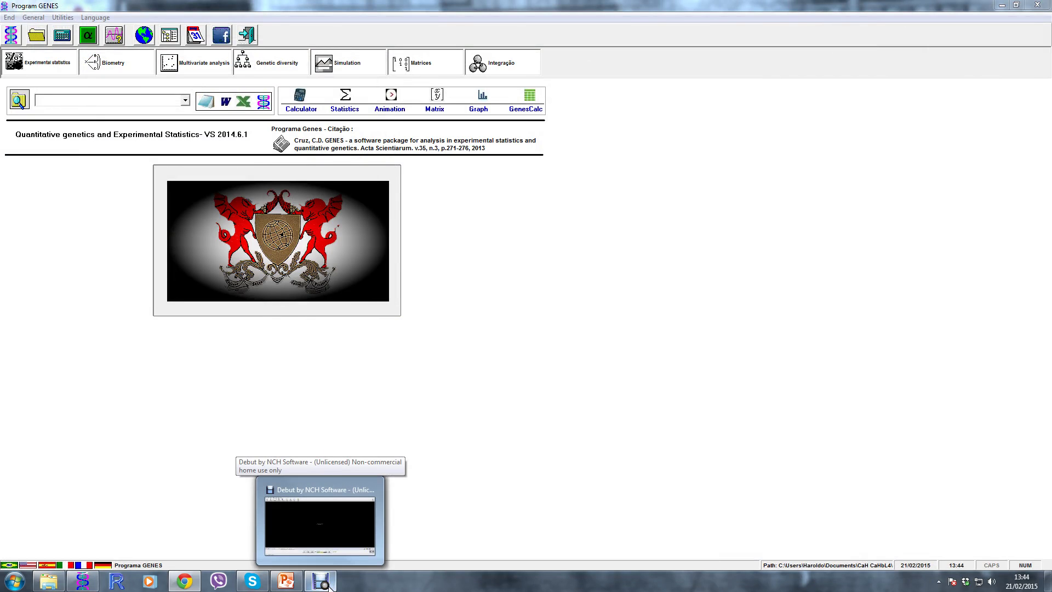
left_click(328, 584)
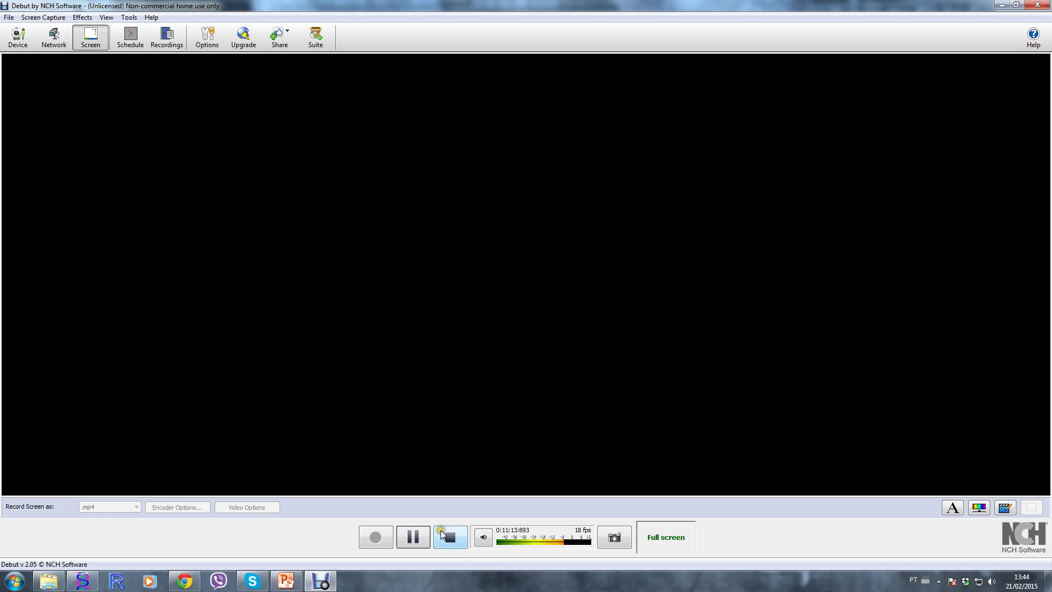